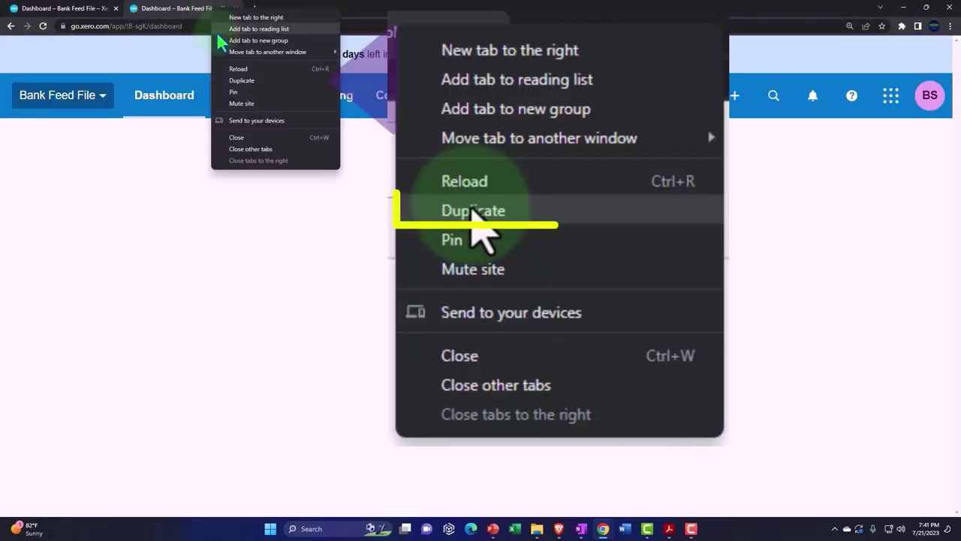
Duplicate the dashboard tab and open the Balance Sheet and Income Statement (Profit and Loss) reports in separate browser tabs.
left_click(235, 80)
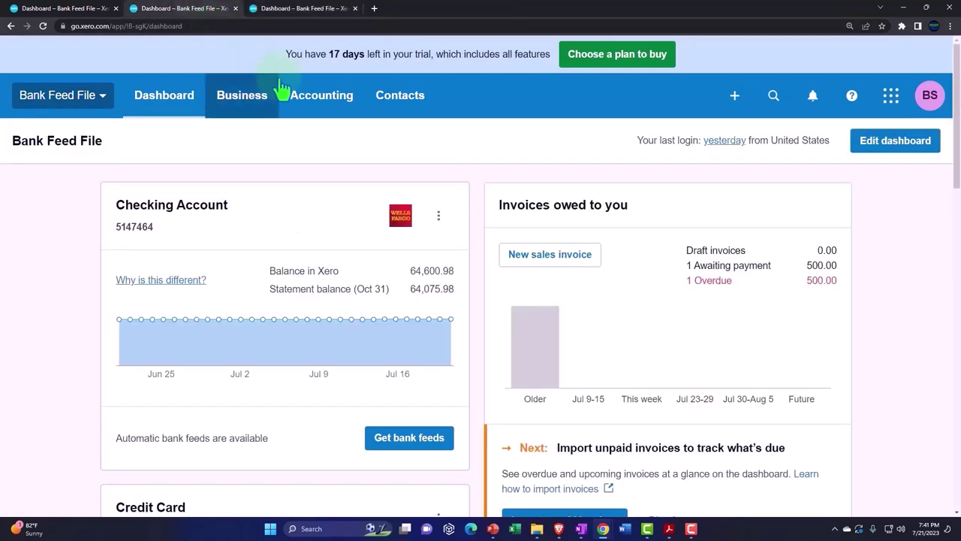
left_click(319, 105)
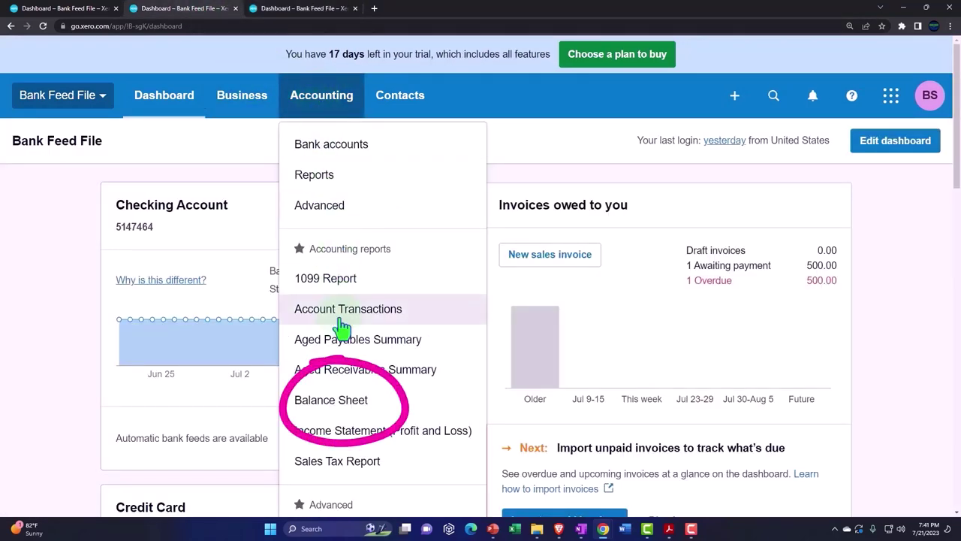
left_click(385, 411)
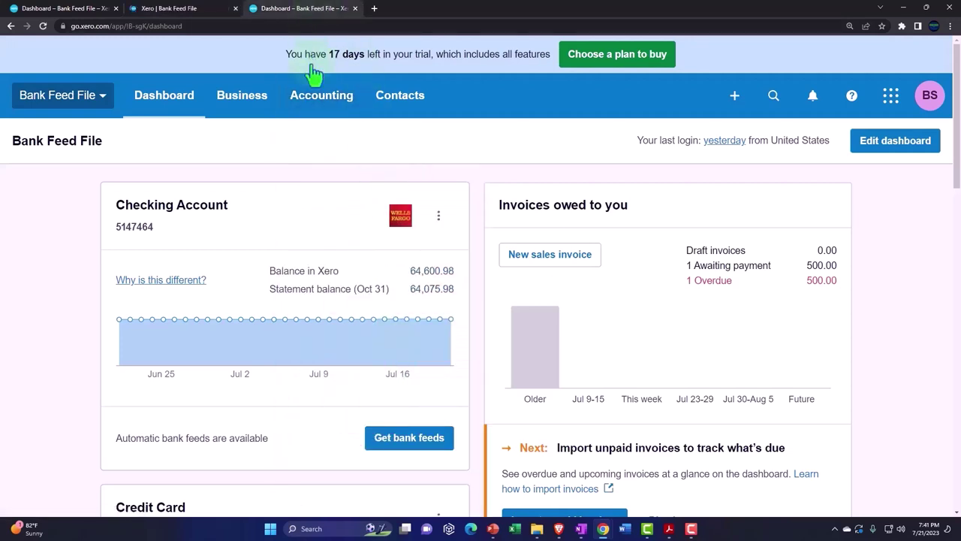
left_click(323, 112)
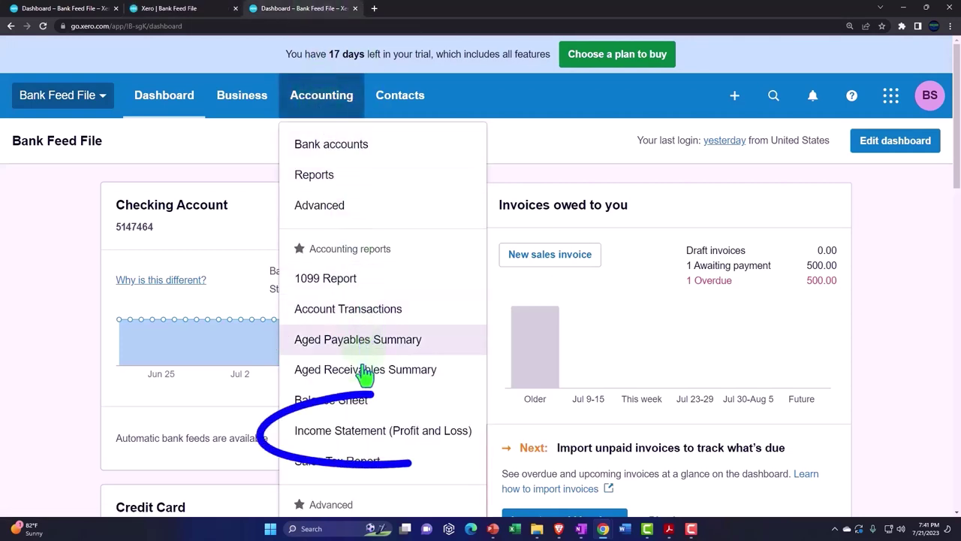
left_click(424, 443)
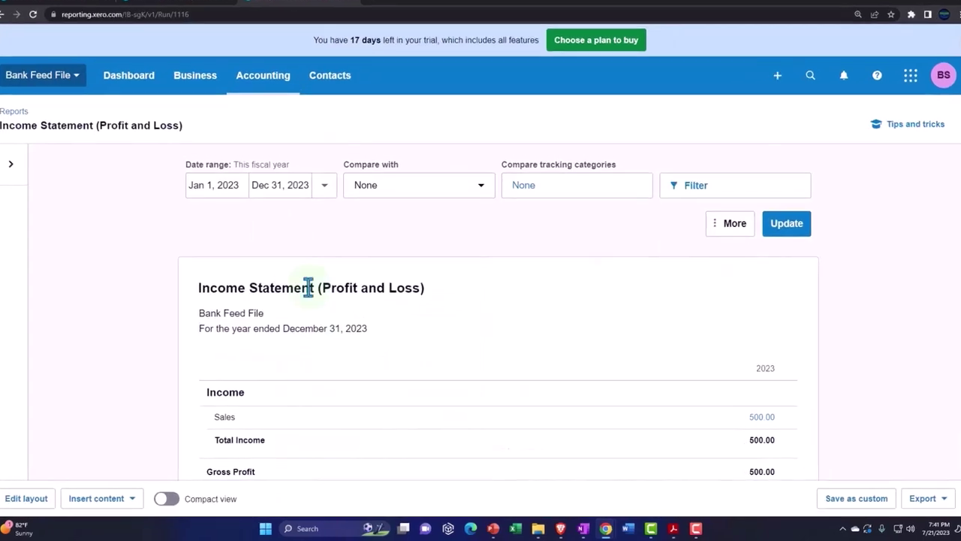
Set the income statement's date range to Jan 1, 2022 through Dec 31, 2022 and update the report.
left_click(226, 184)
left_click(317, 225)
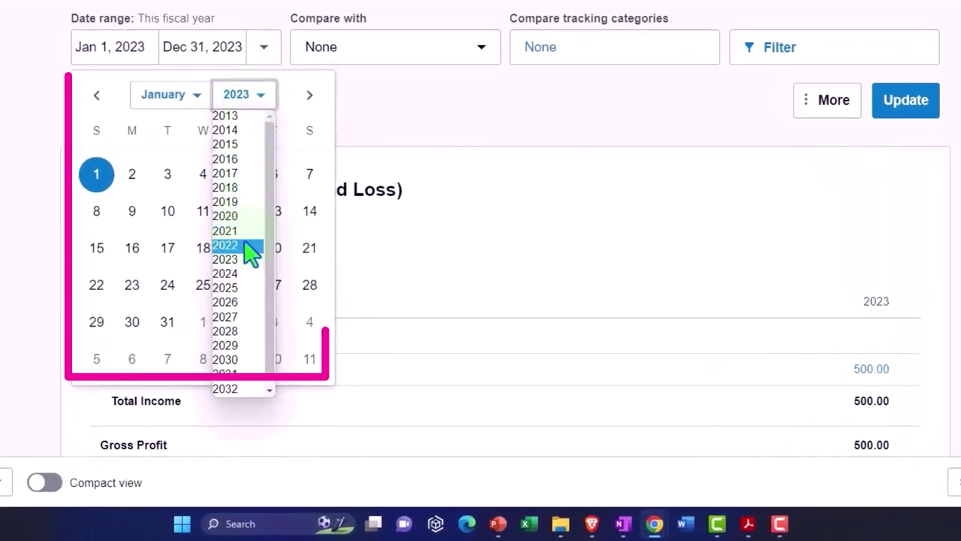
left_click(248, 246)
left_click(310, 175)
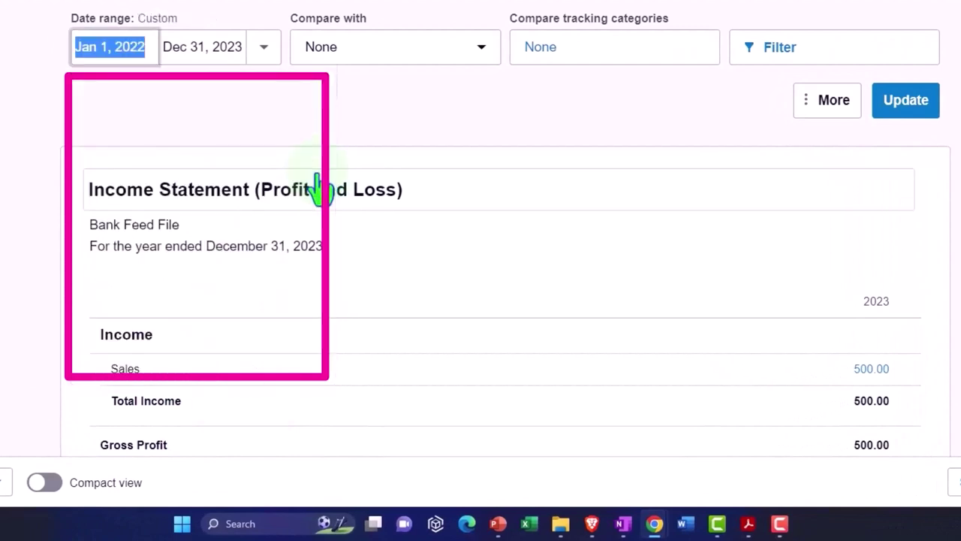
left_click(232, 47)
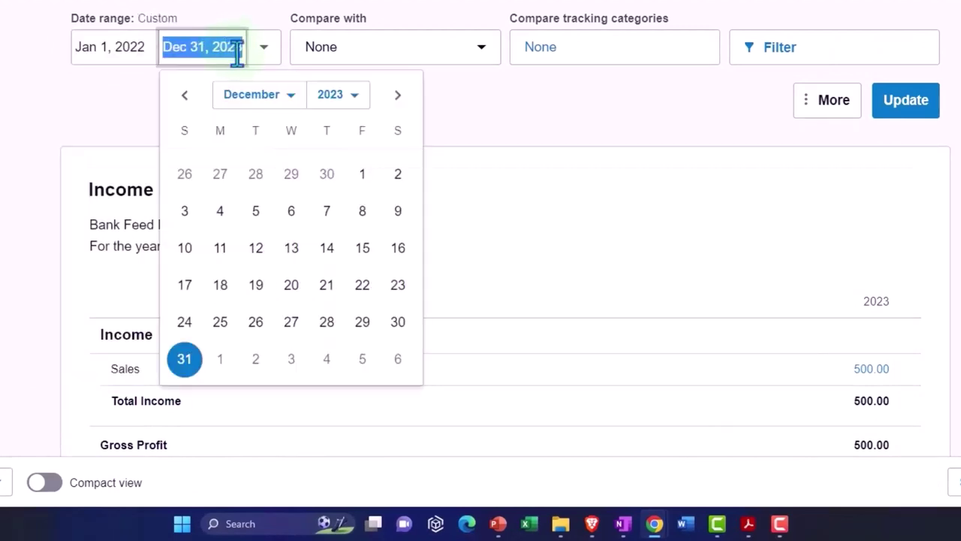
left_click(356, 101)
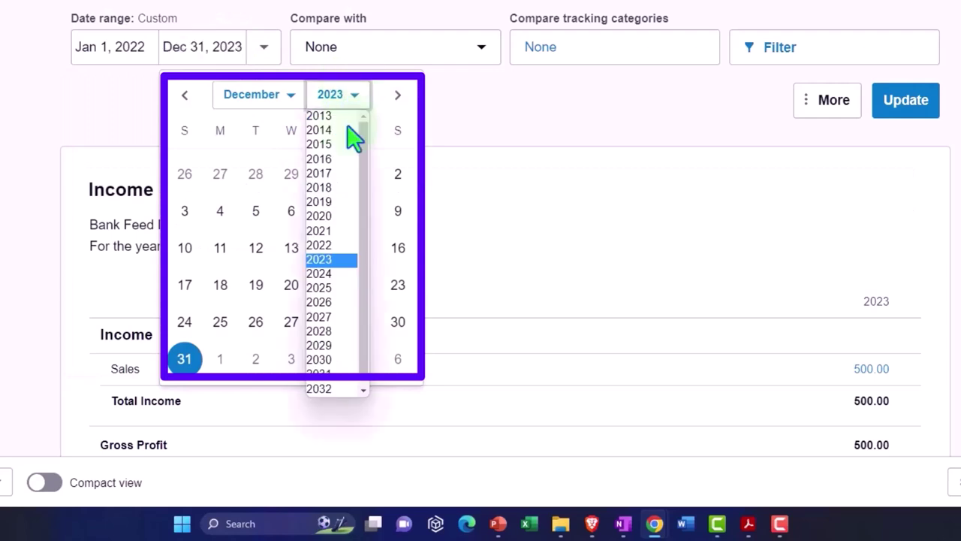
left_click(341, 251)
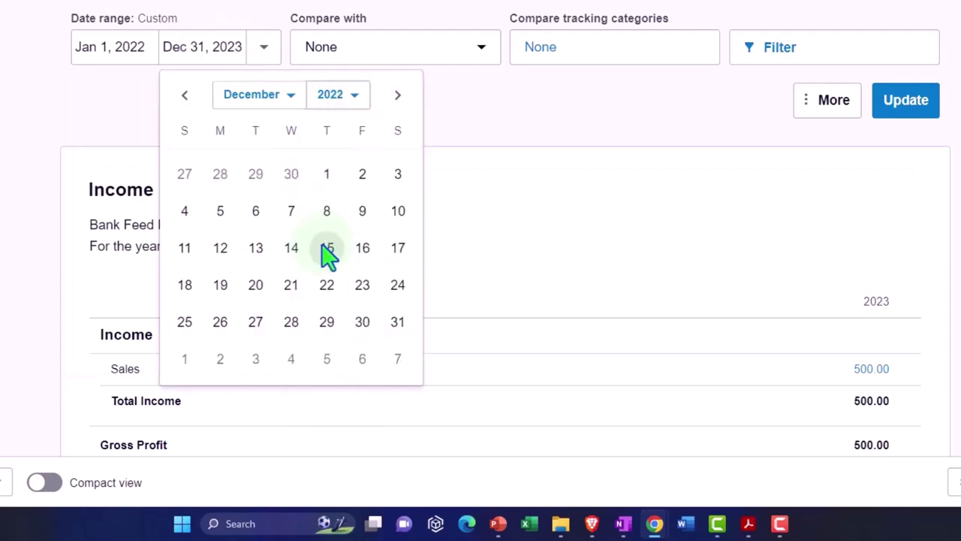
left_click(398, 321)
left_click(906, 103)
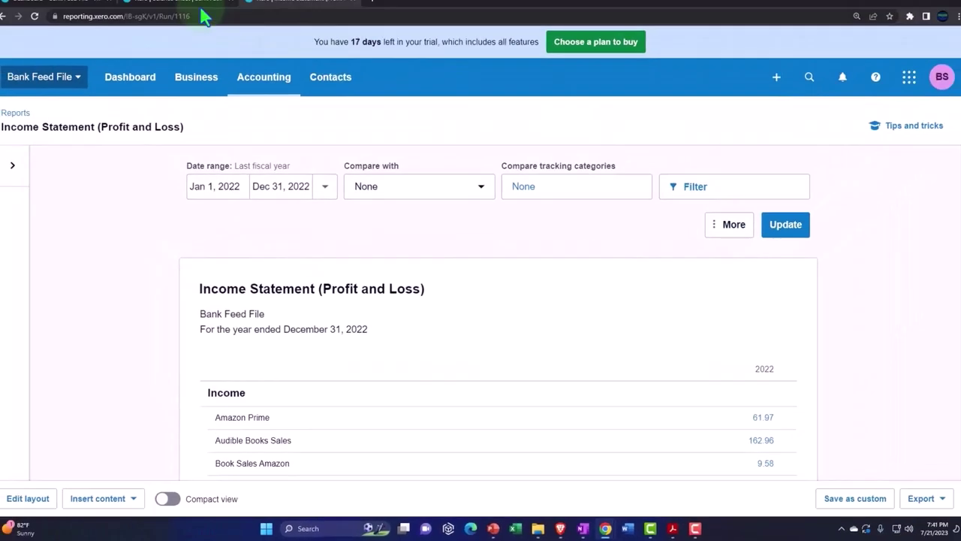
From the Balance Sheet tab, view the September bank statement in Adobe Acrobat Reader and return to the balance sheet in Chrome.
left_click(194, 8)
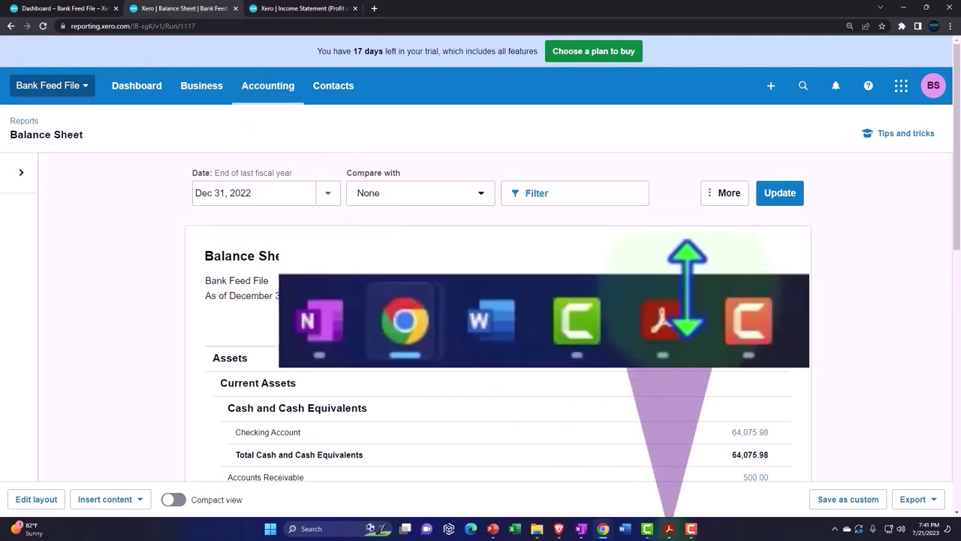
left_click(669, 529)
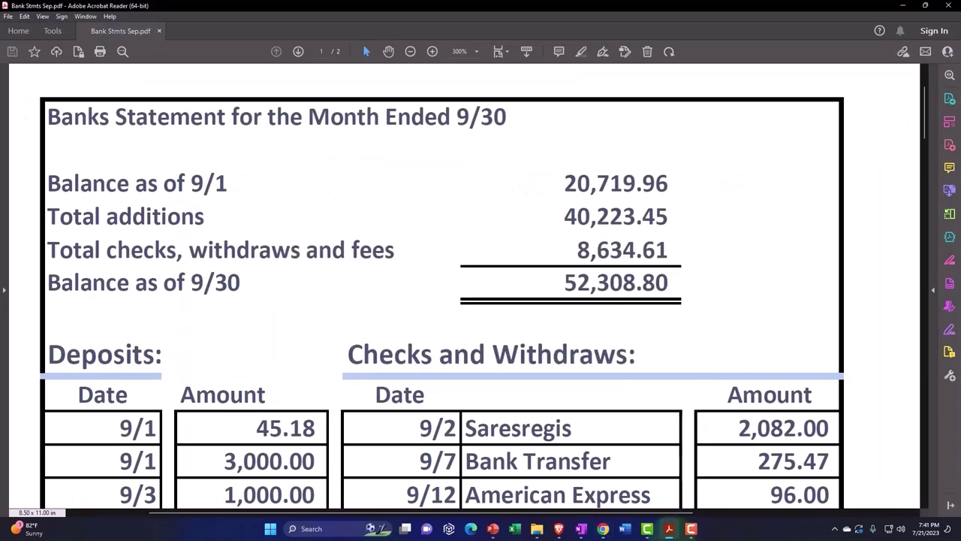
key("alt+Tab")
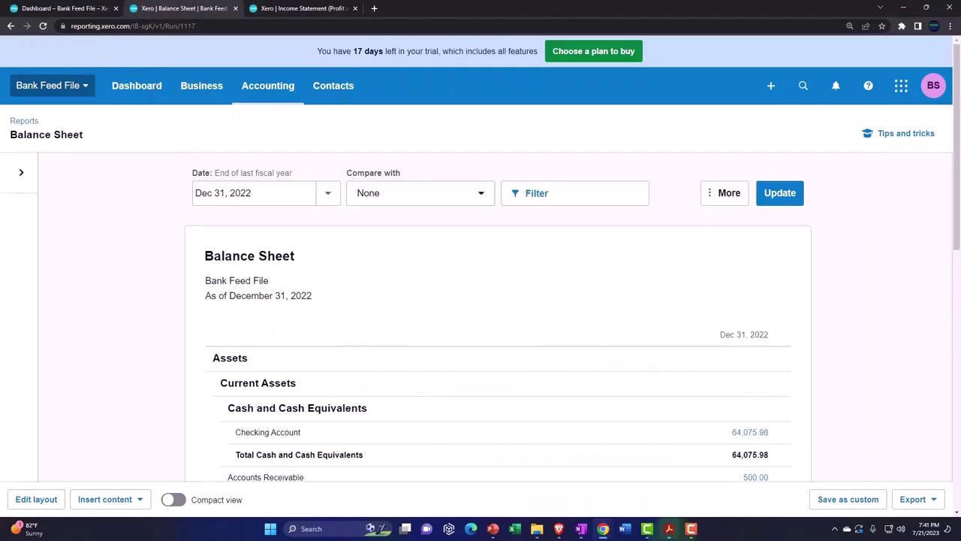
Set the balance sheet to a custom date of Sep 30, 2022 and update the report.
left_click(328, 195)
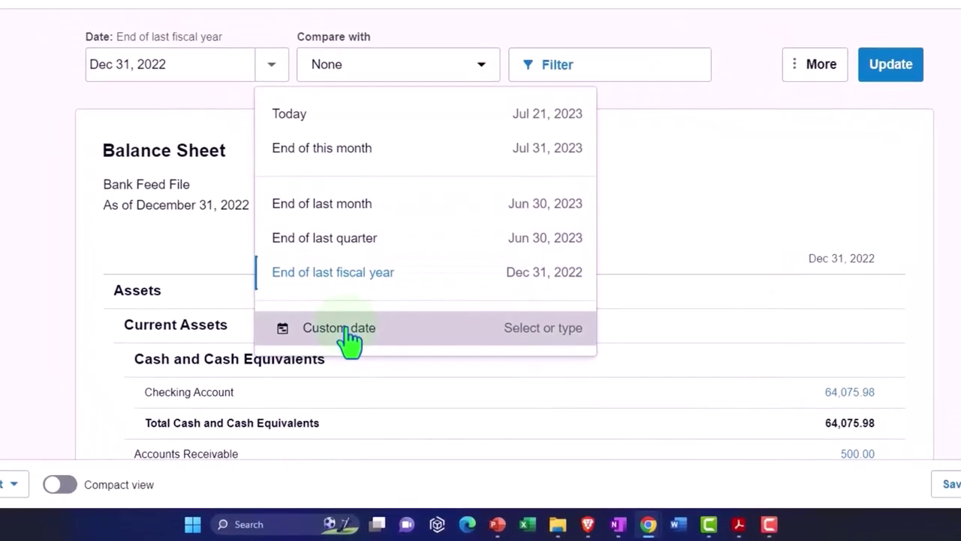
left_click(347, 333)
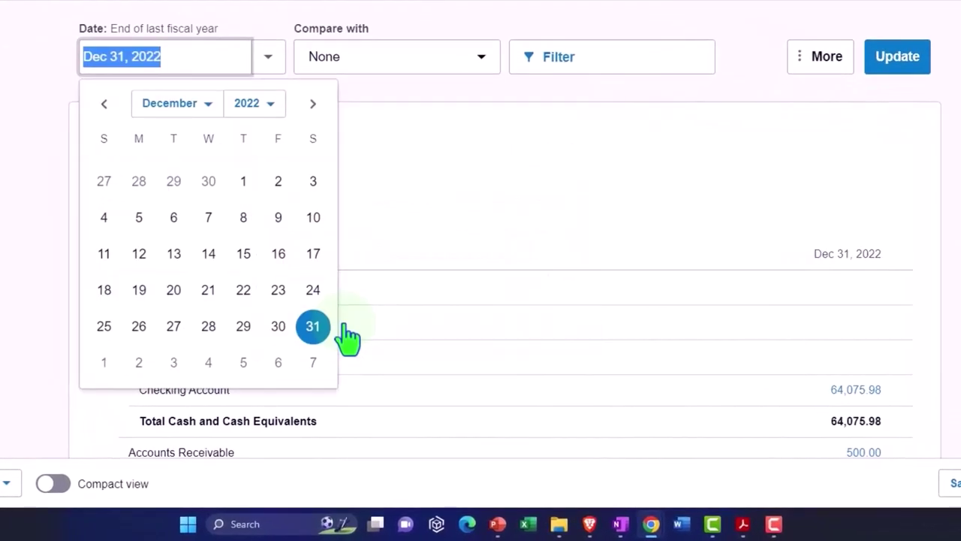
left_click(216, 113)
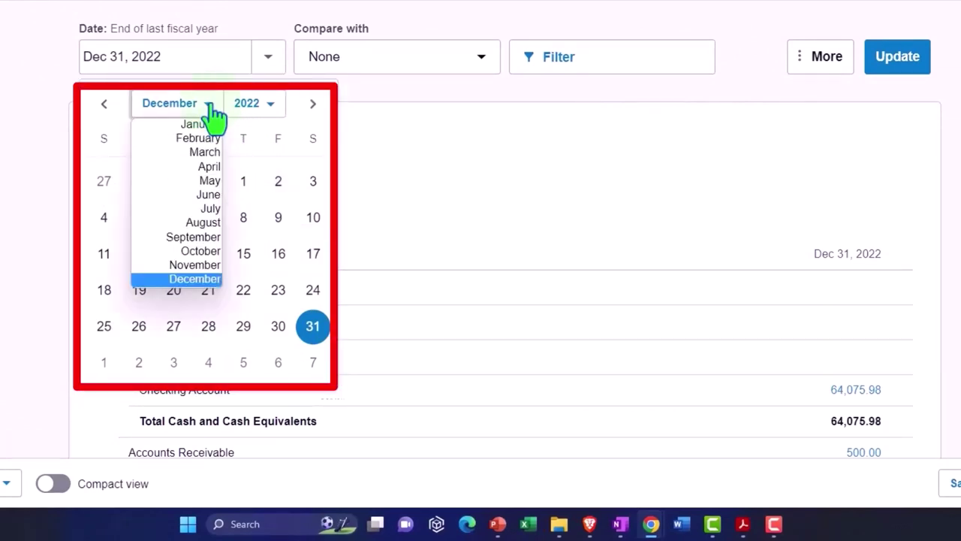
left_click(190, 238)
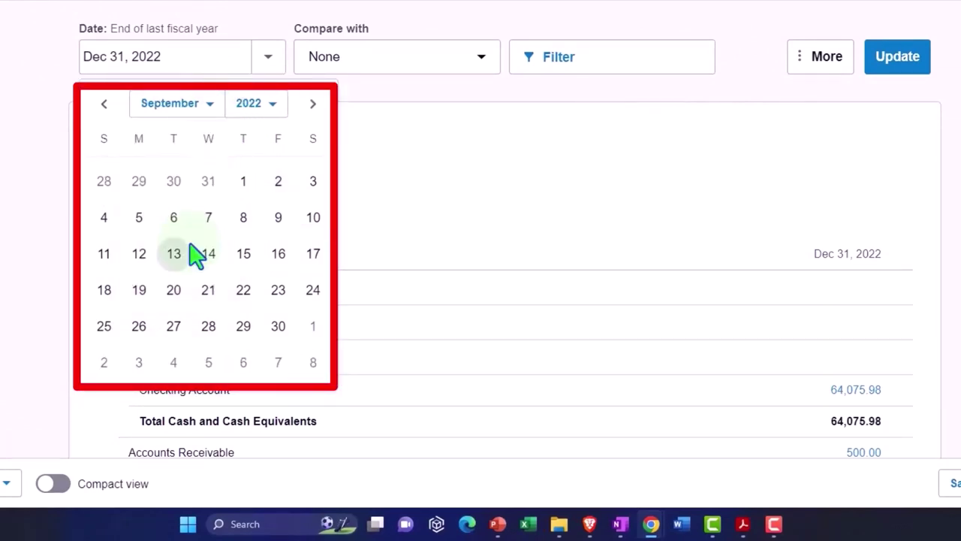
left_click(276, 326)
left_click(895, 66)
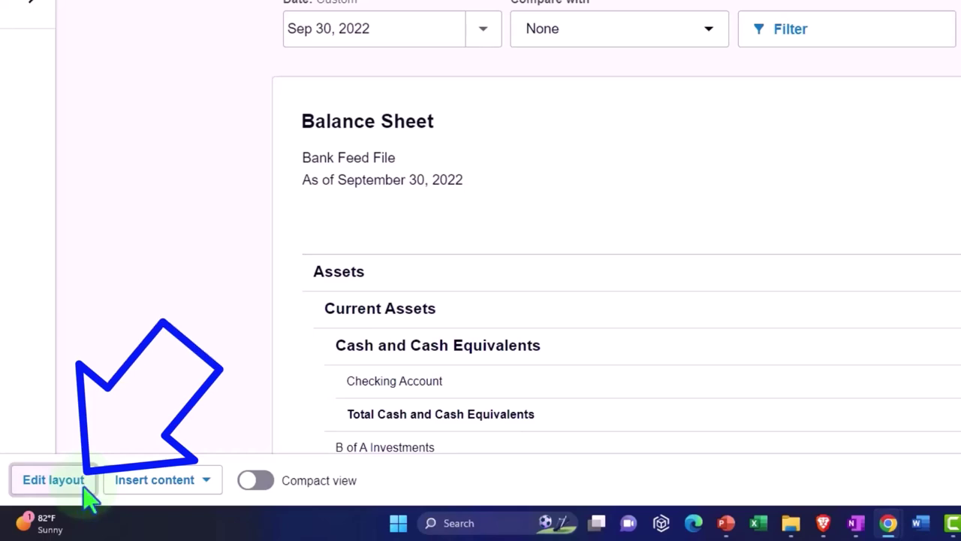
Add an end-of-month date column for 31 Aug 2022 to the balance sheet layout and update the layout.
left_click(85, 487)
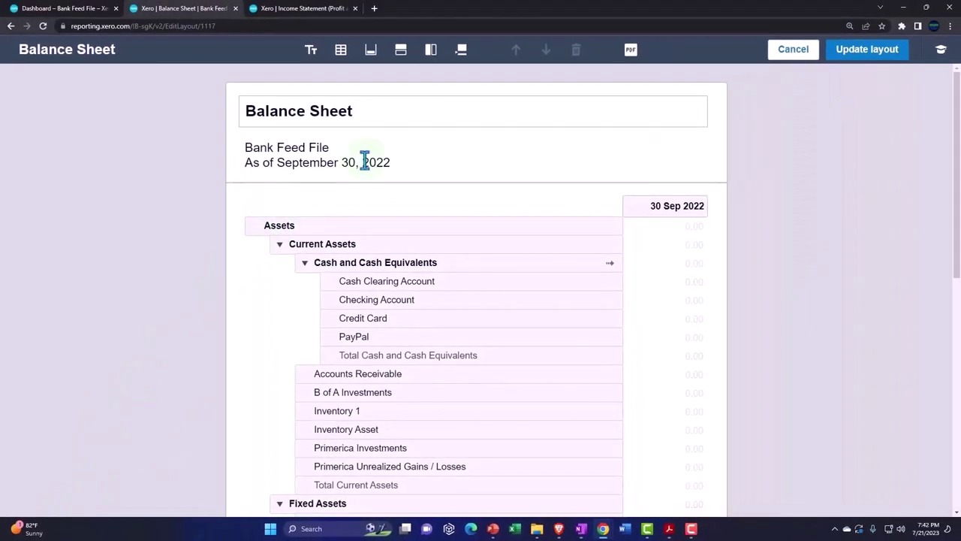
left_click(434, 67)
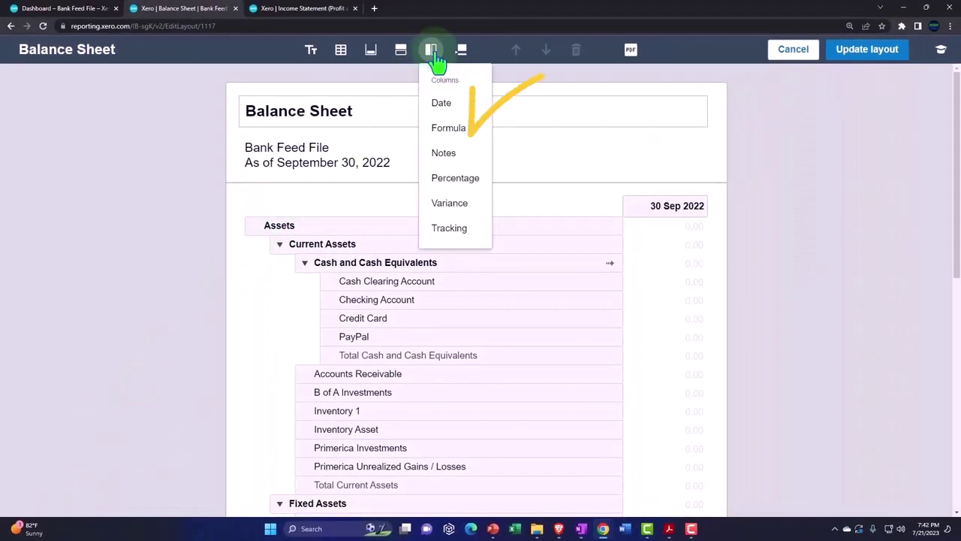
left_click(438, 105)
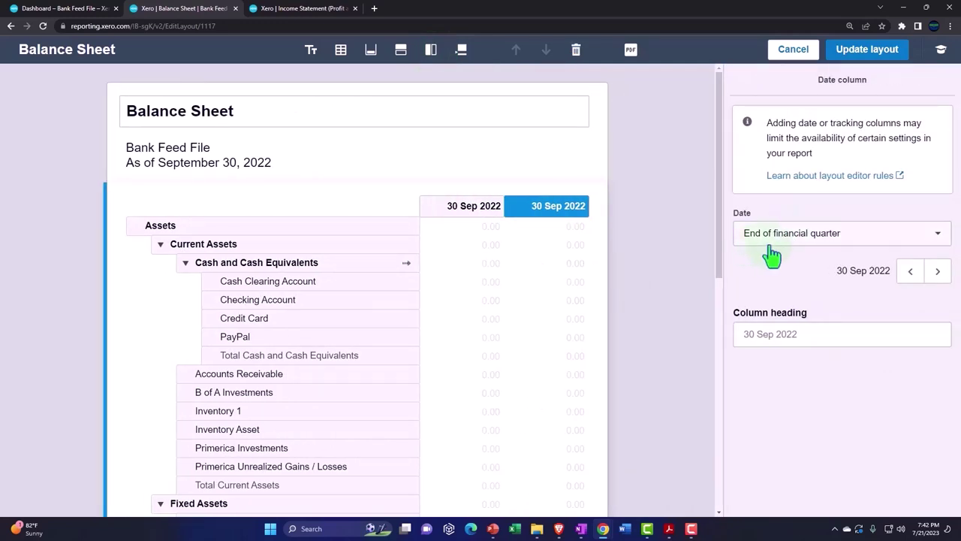
left_click(843, 242)
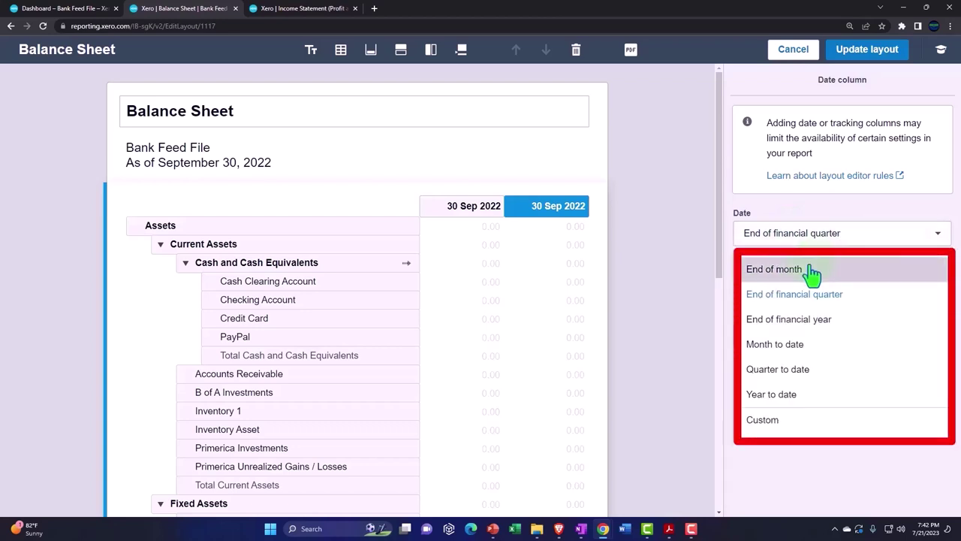
left_click(812, 272)
left_click(901, 280)
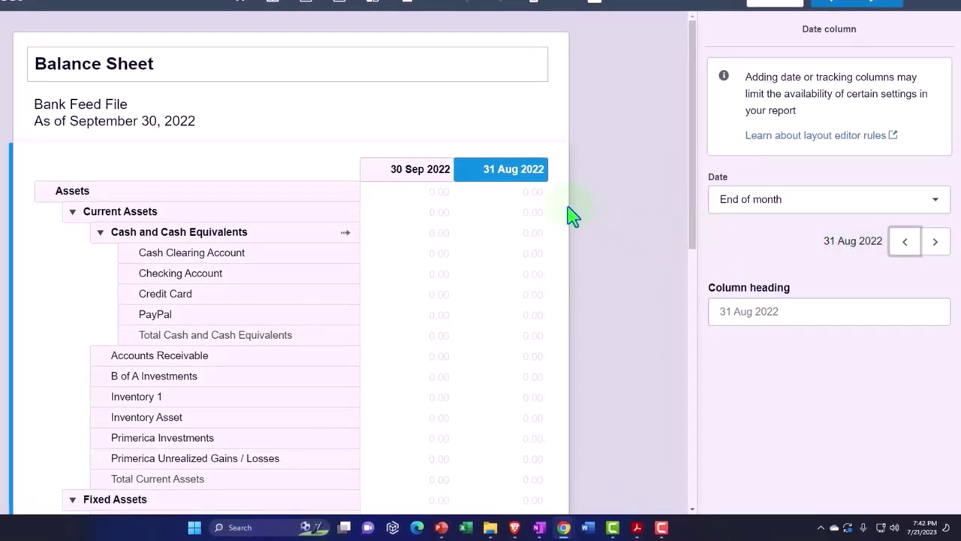
left_click(847, 3)
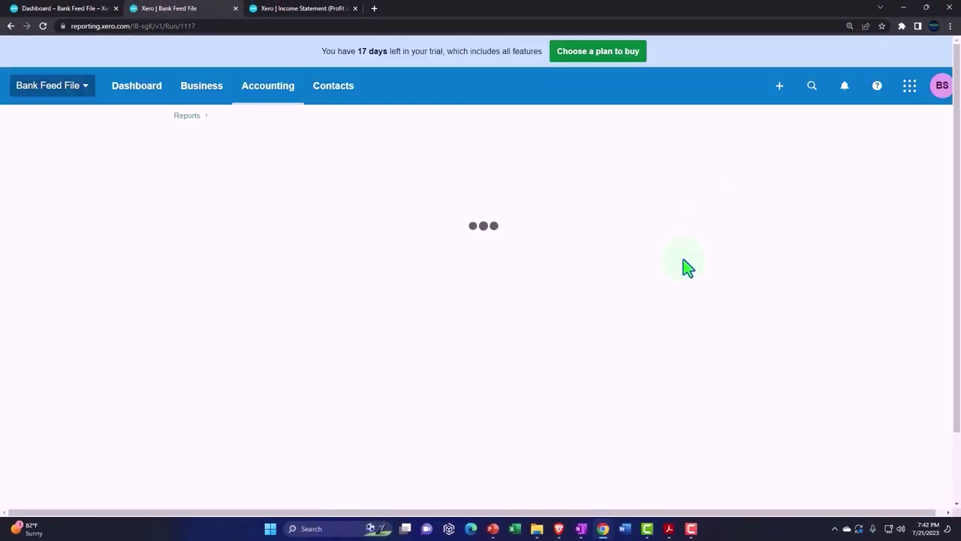
scroll(682, 266, "down", 2)
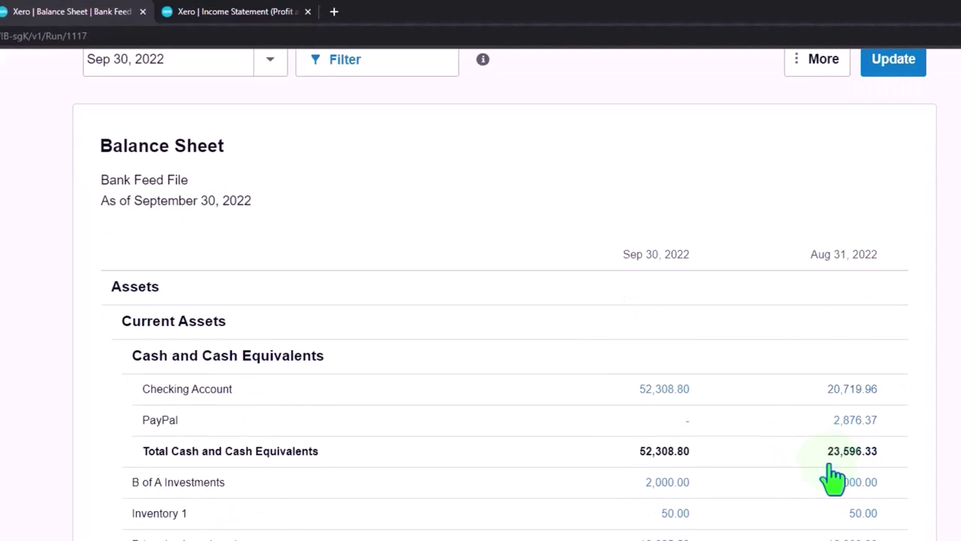
Duplicate the Income Statement tab and open the Reports home page in the copy.
left_click(244, 19)
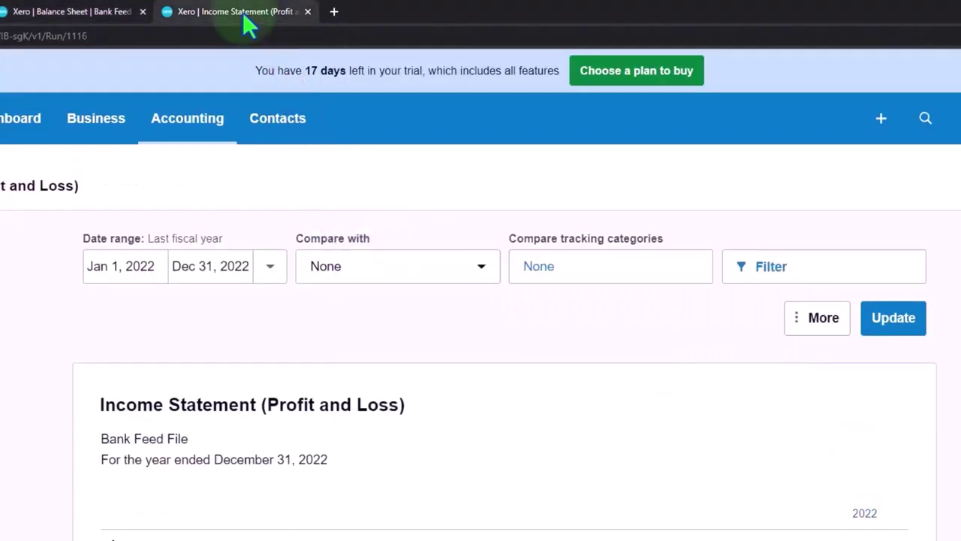
right_click(248, 26)
left_click(269, 122)
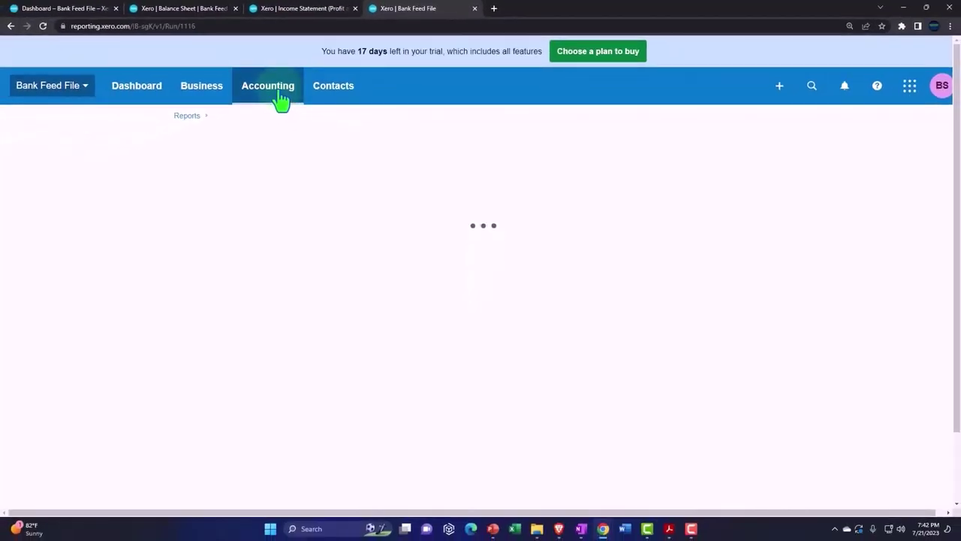
left_click(282, 100)
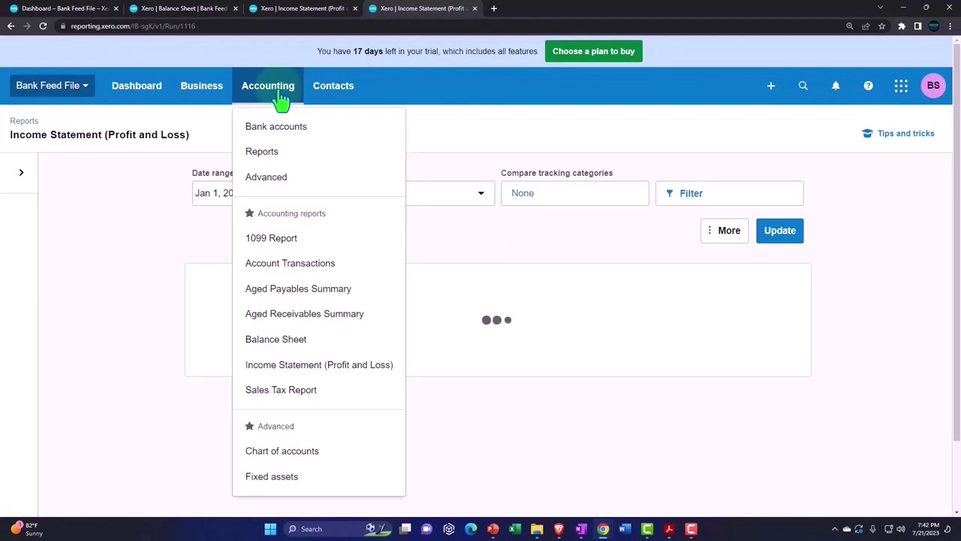
left_click(264, 152)
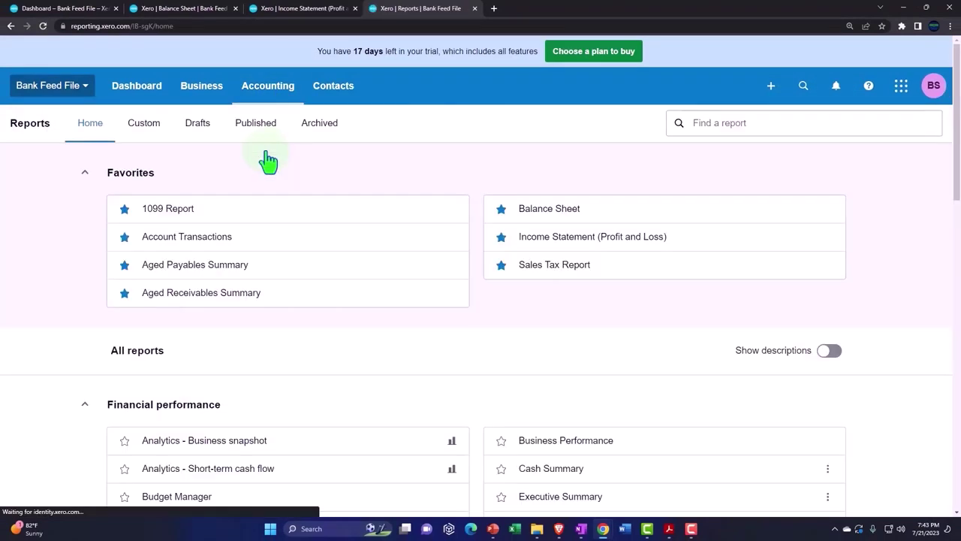
Search the reports for "bank rec" and open the Bank Reconciliation report.
left_click(711, 124)
type("b")
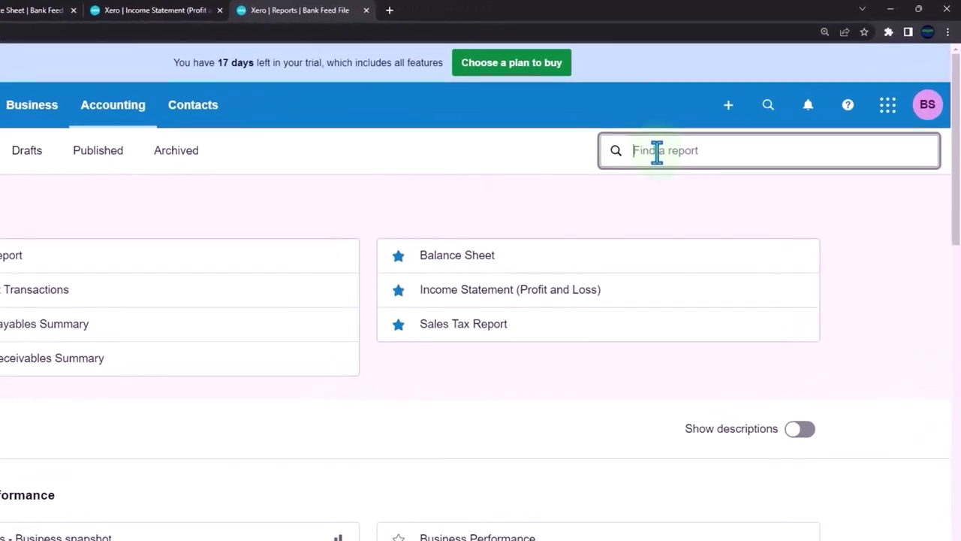
type("ank rec")
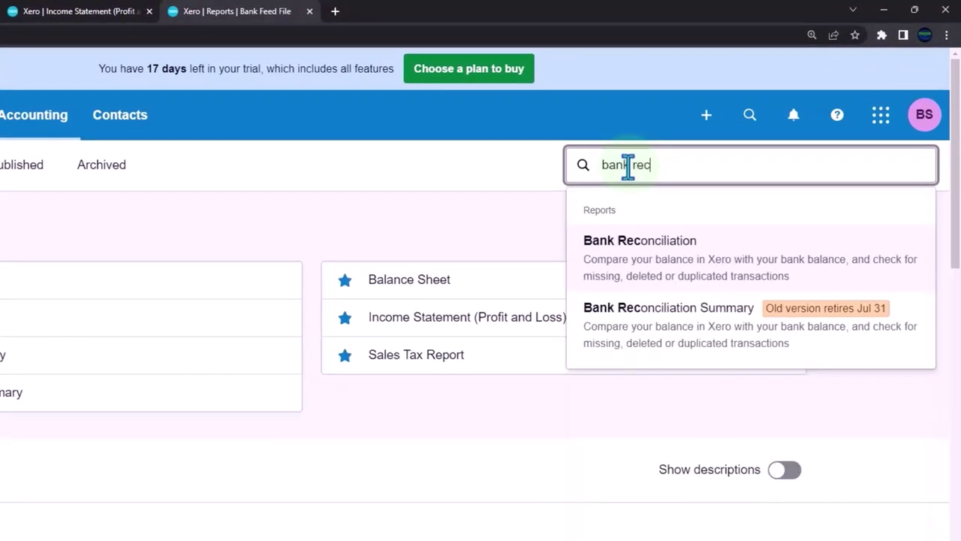
left_click(632, 255)
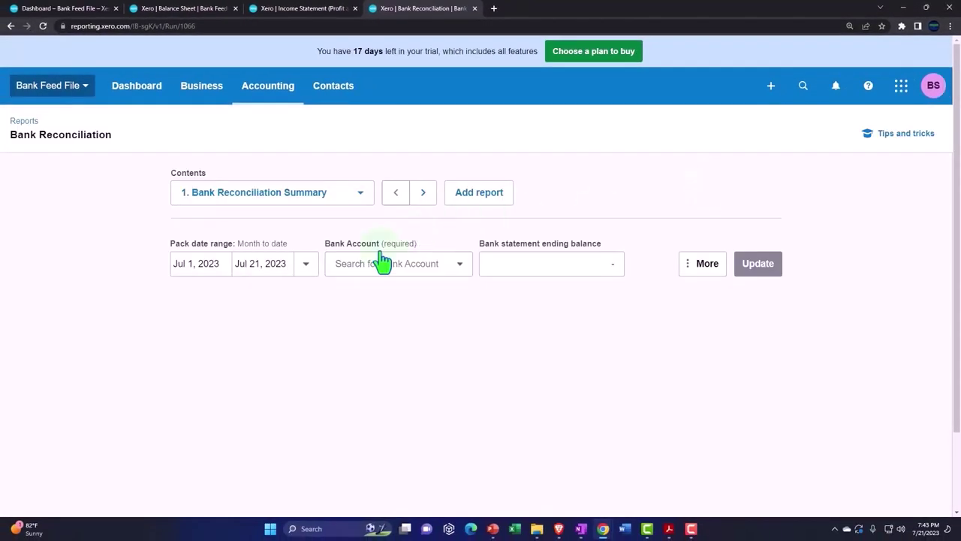
Set the Bank Reconciliation report's pack date range to Aug 1, 2023 through Aug 31, 2023.
left_click(217, 268)
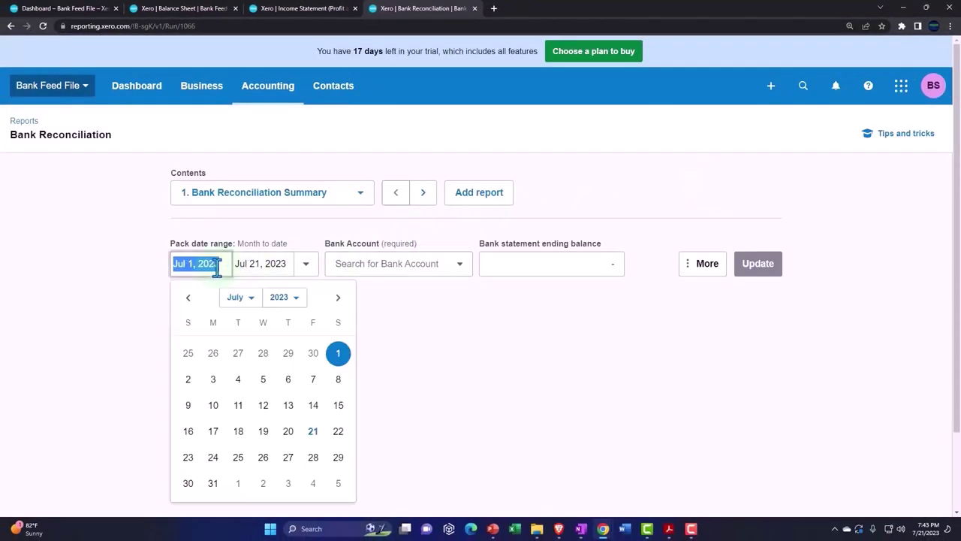
left_click(253, 298)
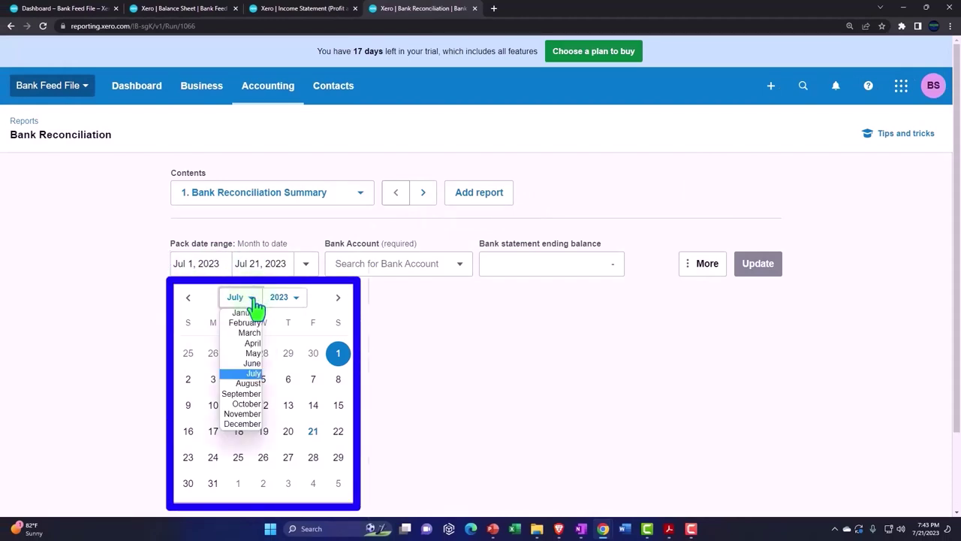
left_click(252, 383)
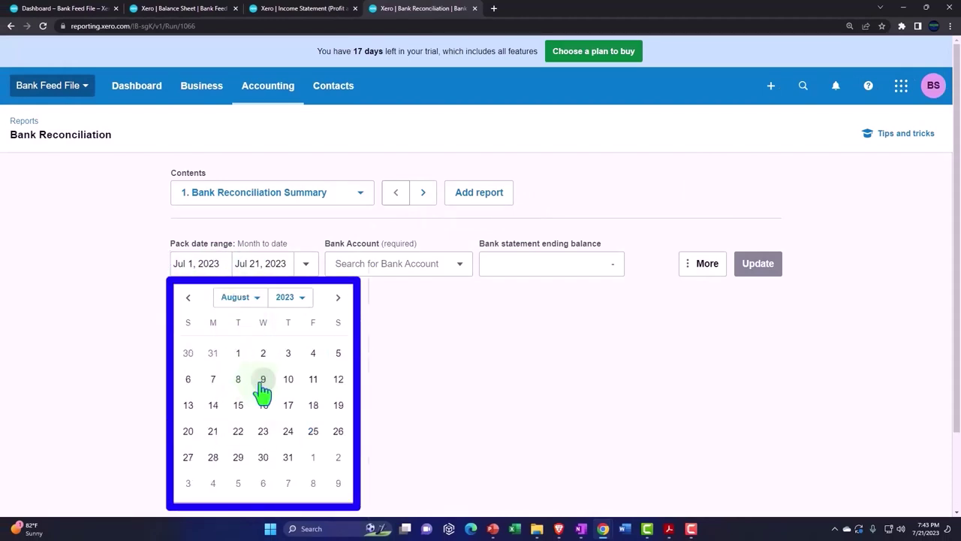
left_click(286, 460)
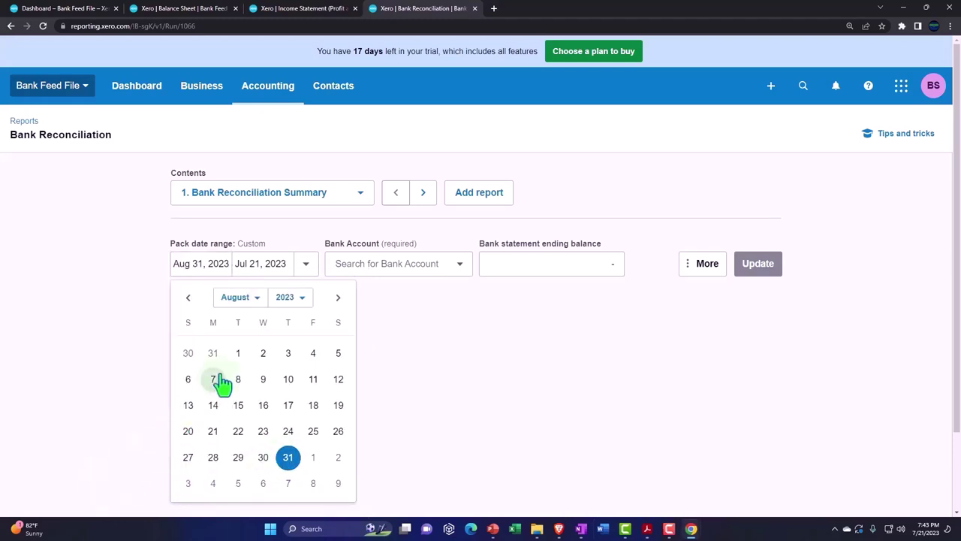
left_click(254, 304)
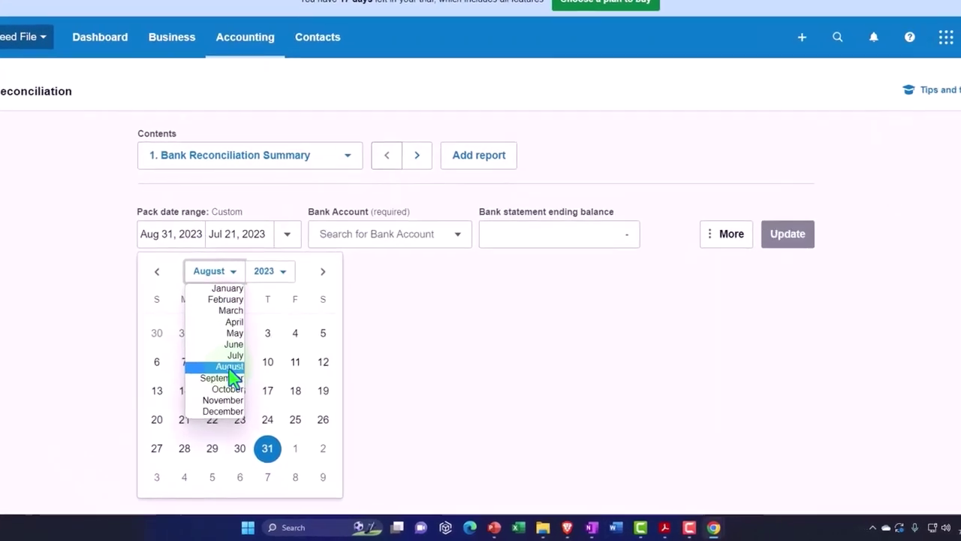
left_click(257, 377)
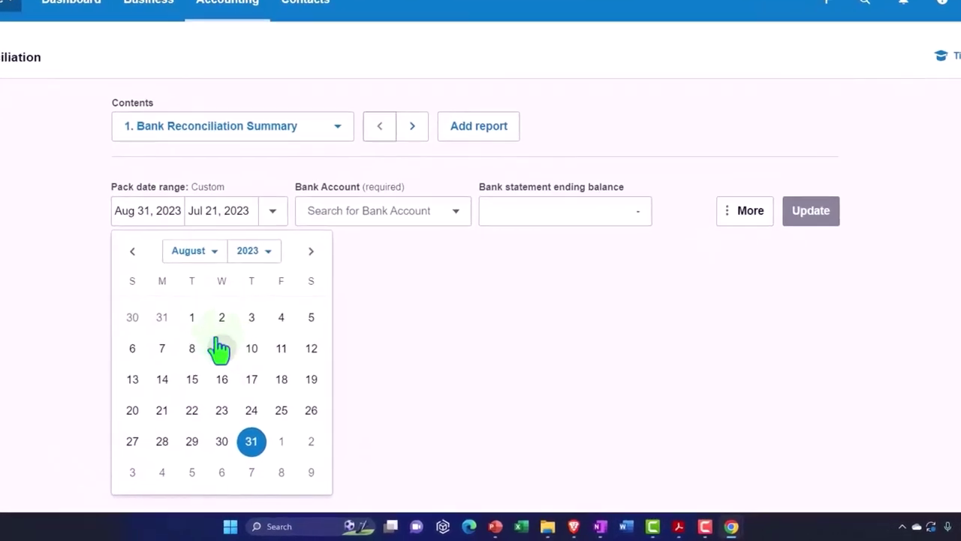
left_click(192, 317)
left_click(241, 216)
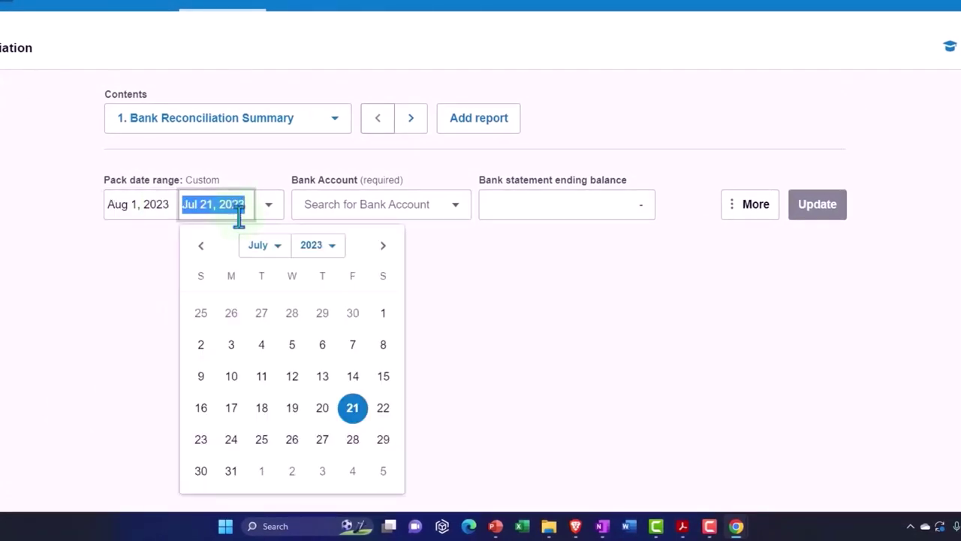
left_click(264, 248)
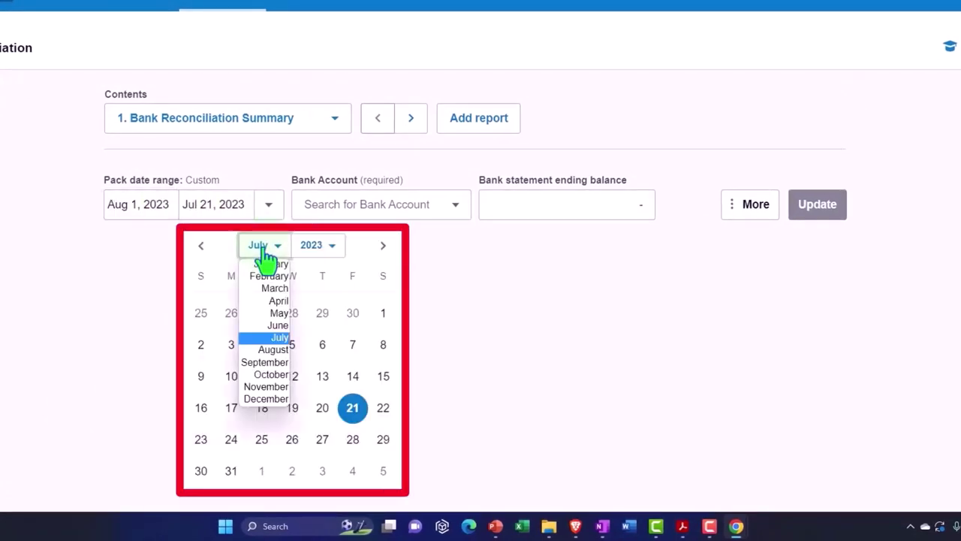
left_click(277, 350)
left_click(322, 443)
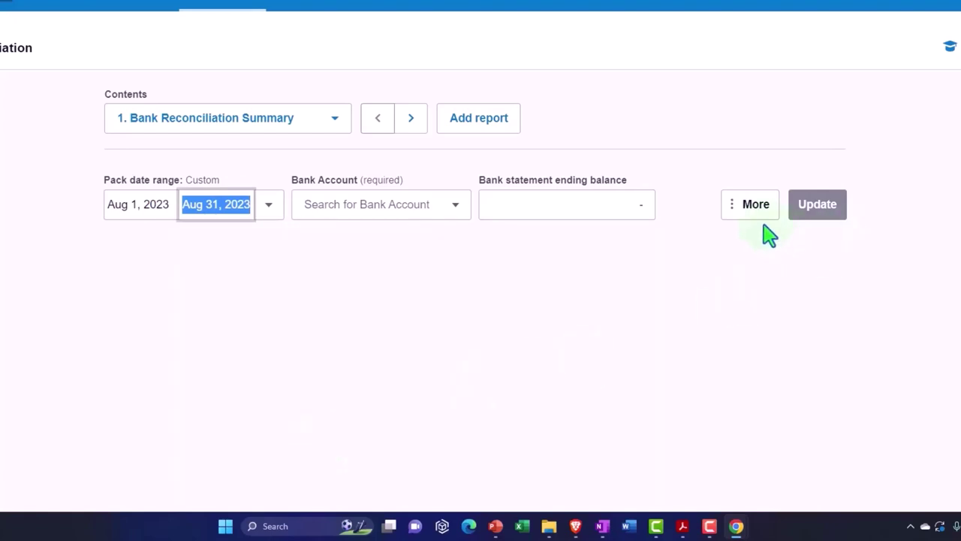
Choose 1100 - Checking Account as the bank account for the reconciliation report.
left_click(394, 216)
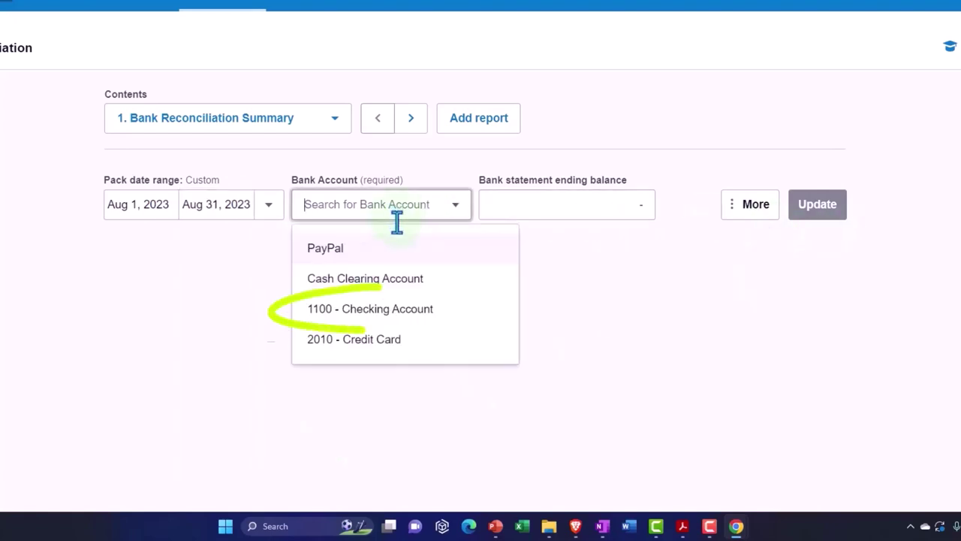
left_click(400, 312)
left_click(521, 214)
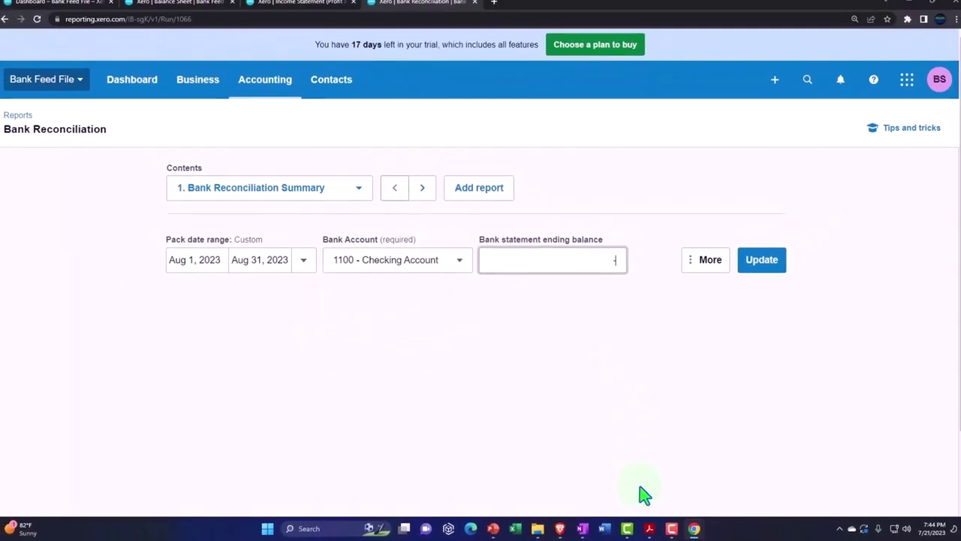
Look up the 8/31 balance in the August bank statement PDF, enter 20719.96 as the statement ending balance, and update the report.
mouse_move(669, 526)
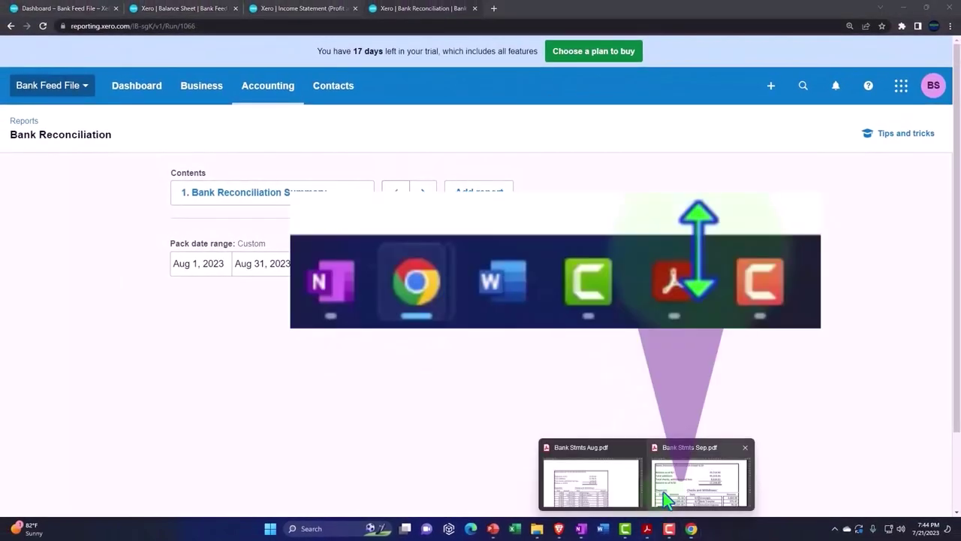
left_click(664, 491)
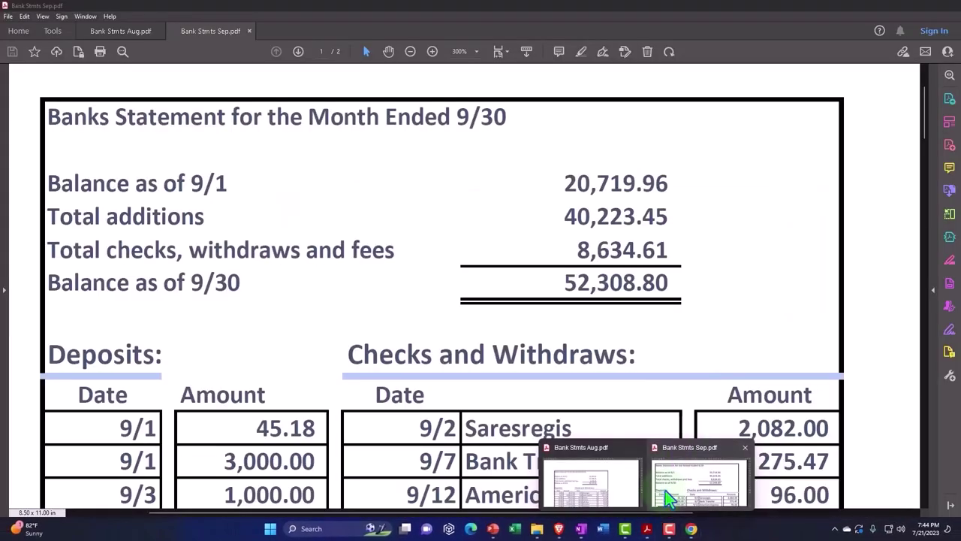
left_click(606, 492)
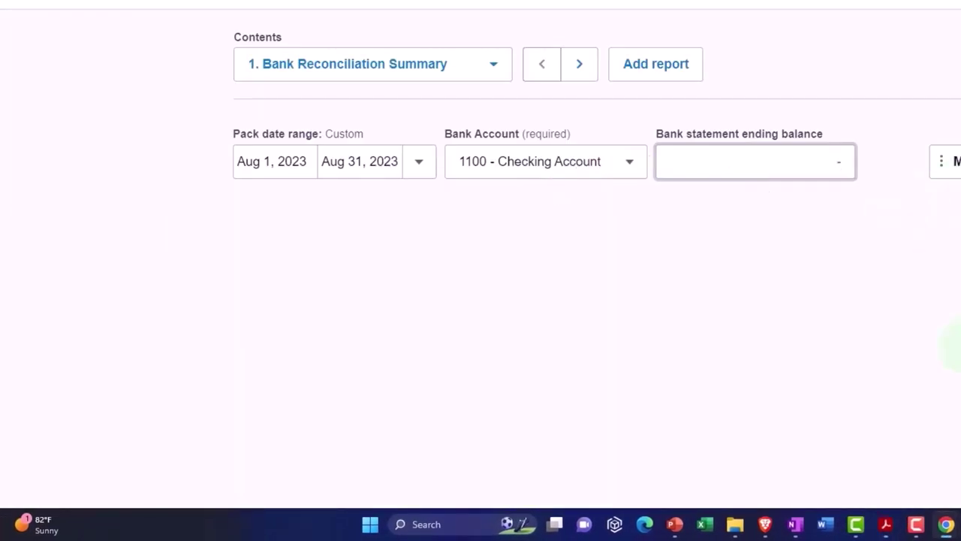
mouse_move(886, 524)
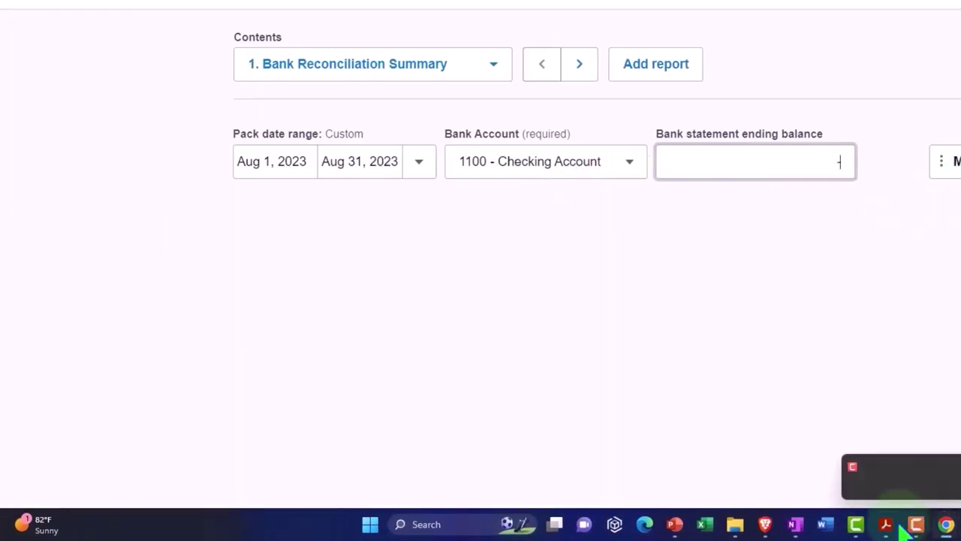
mouse_move(845, 484)
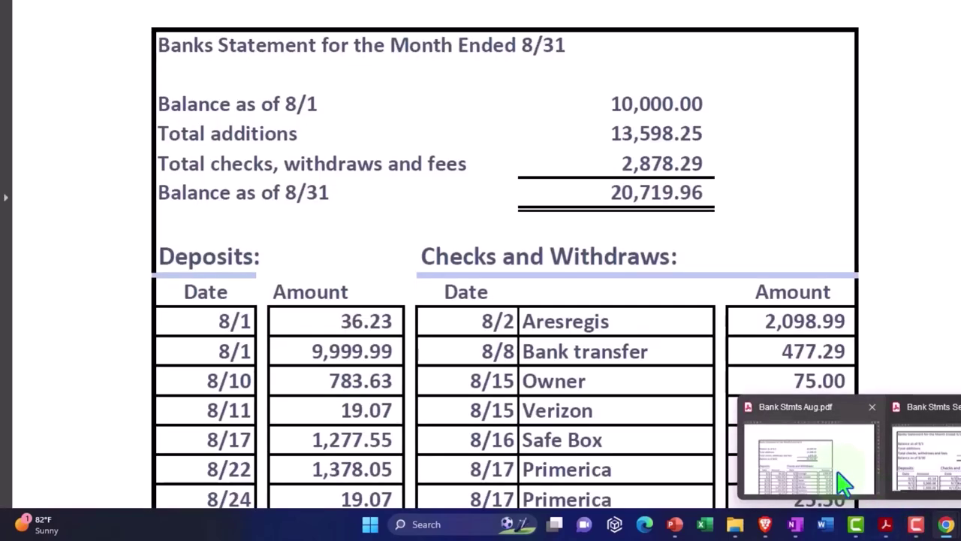
left_click(777, 163)
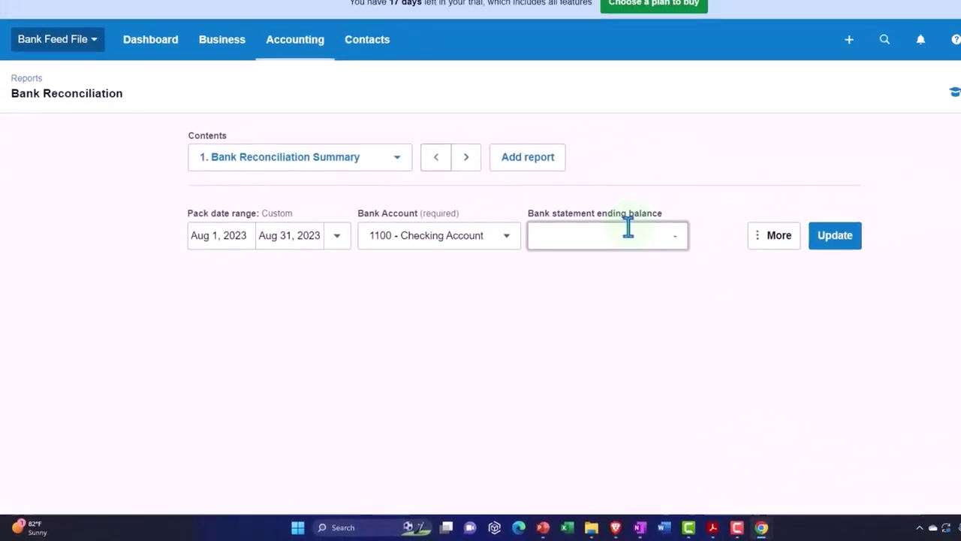
type("207")
type("19.96")
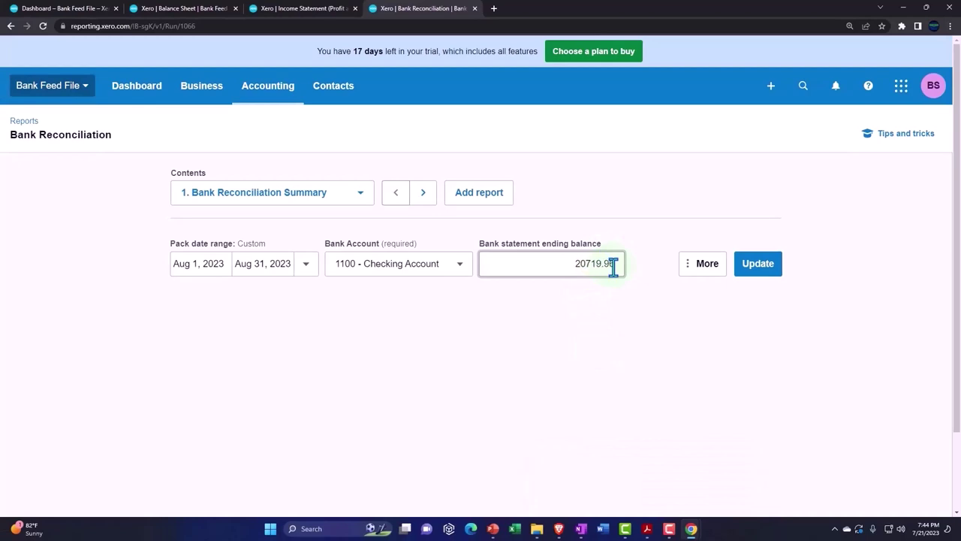
left_click(774, 278)
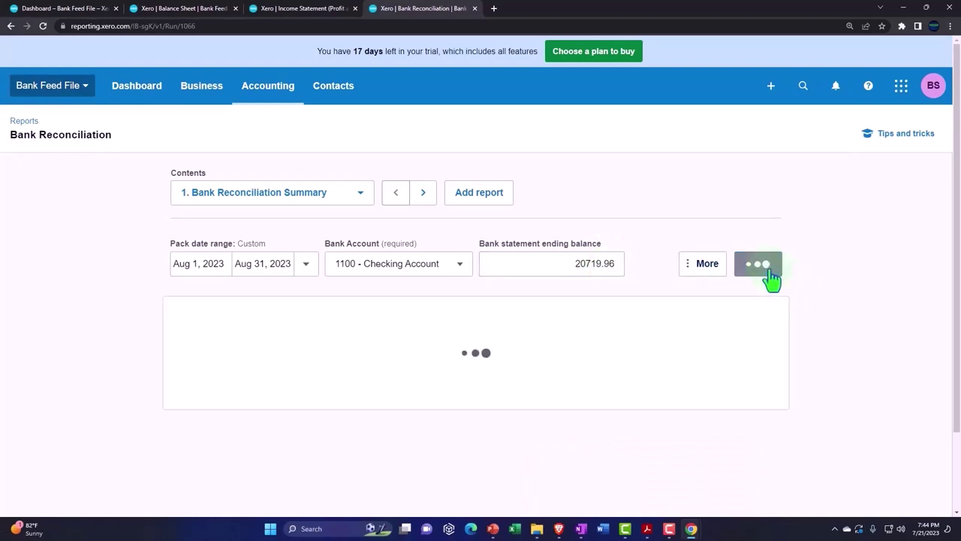
scroll(773, 272, "down", 5)
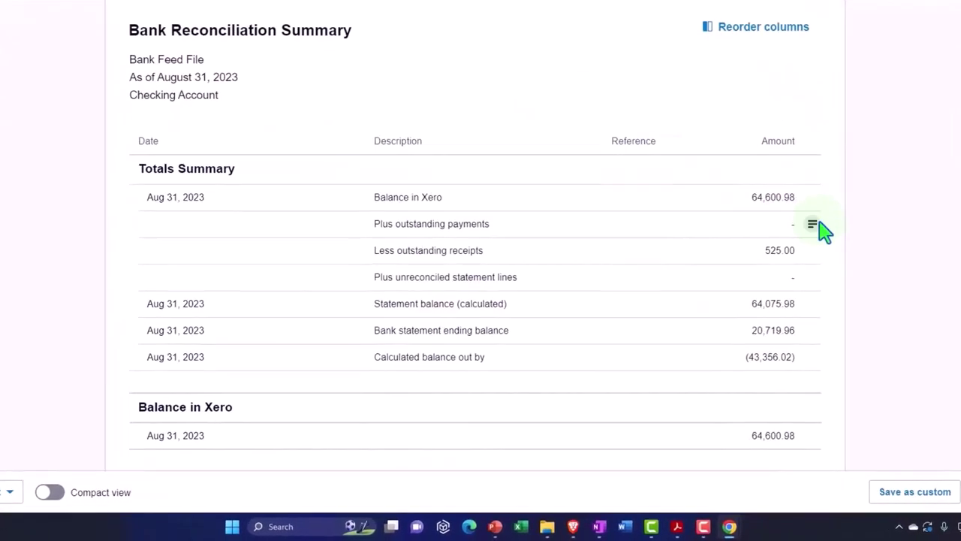
Set the pack date range to Aug 1, 2022 through Aug 31, 2022 and update the reconciliation report.
scroll(869, 294, "up", 4)
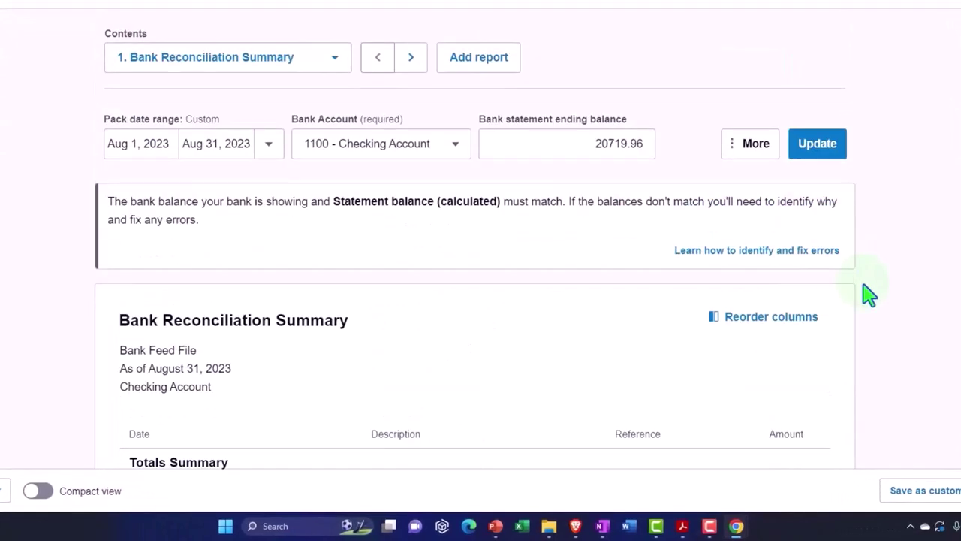
left_click(161, 142)
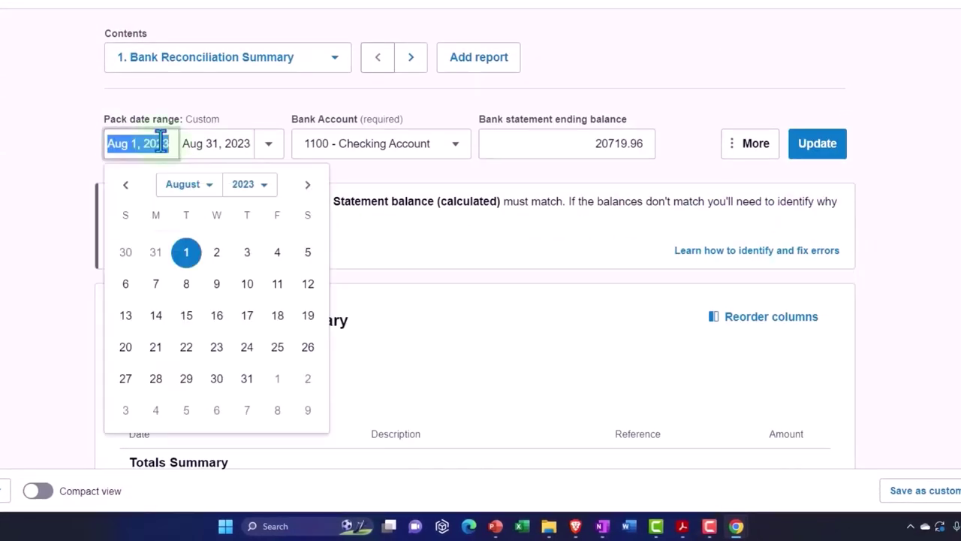
left_click(259, 187)
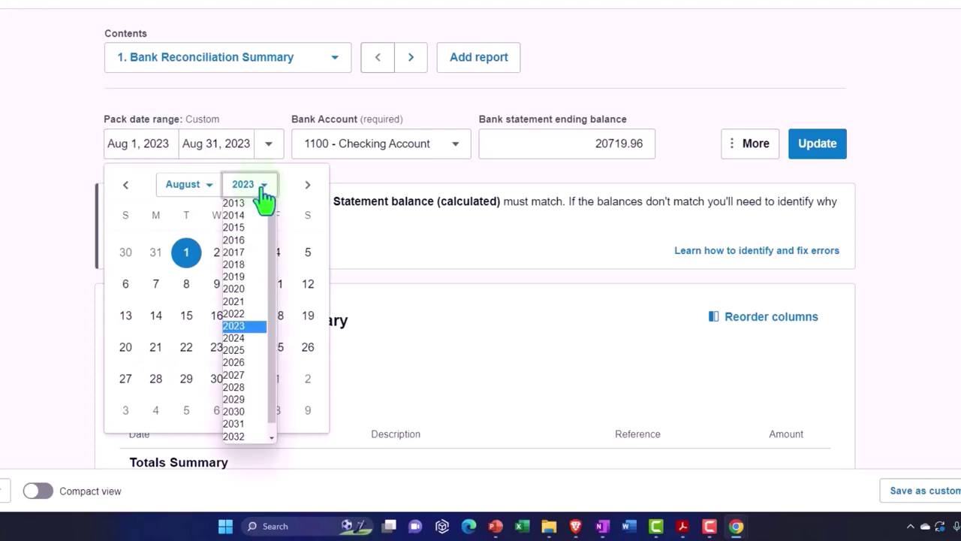
left_click(248, 316)
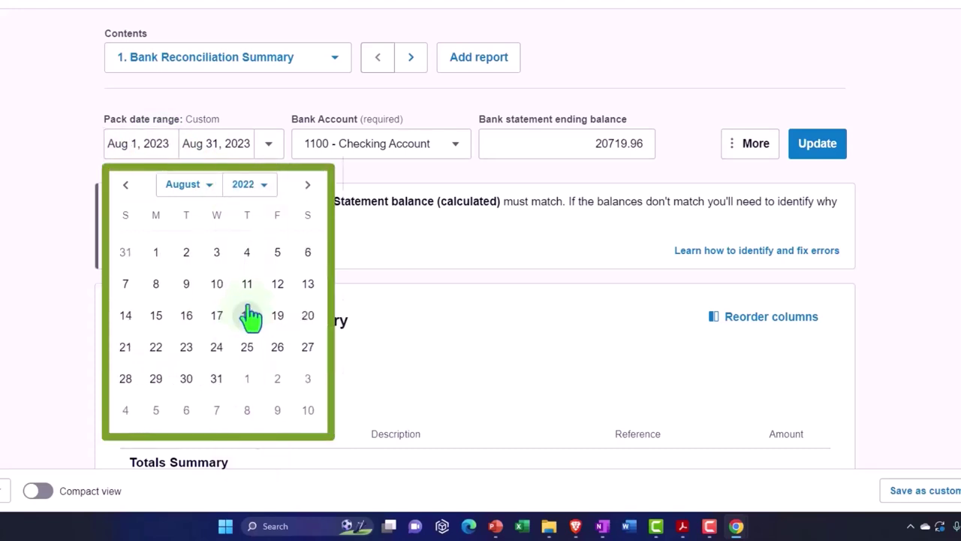
left_click(156, 251)
left_click(225, 149)
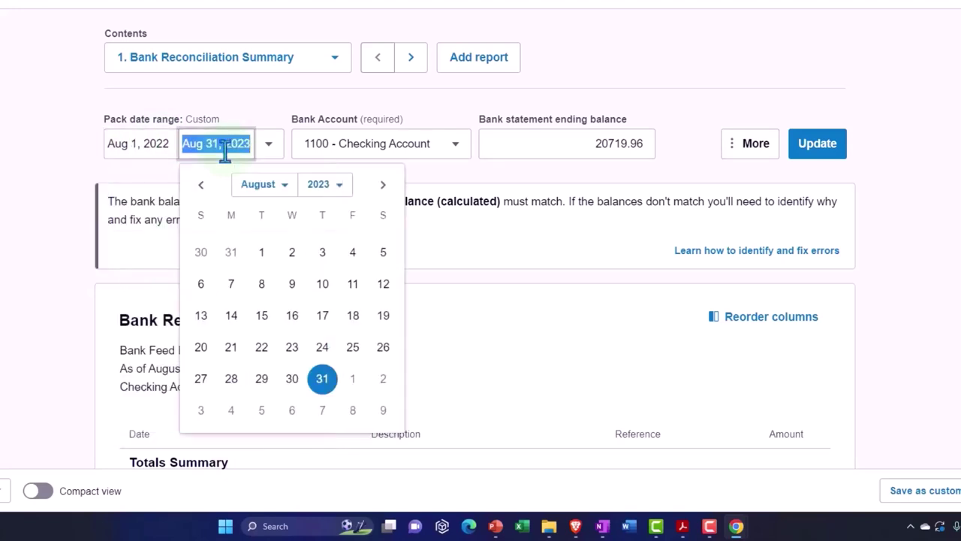
left_click(328, 188)
left_click(321, 323)
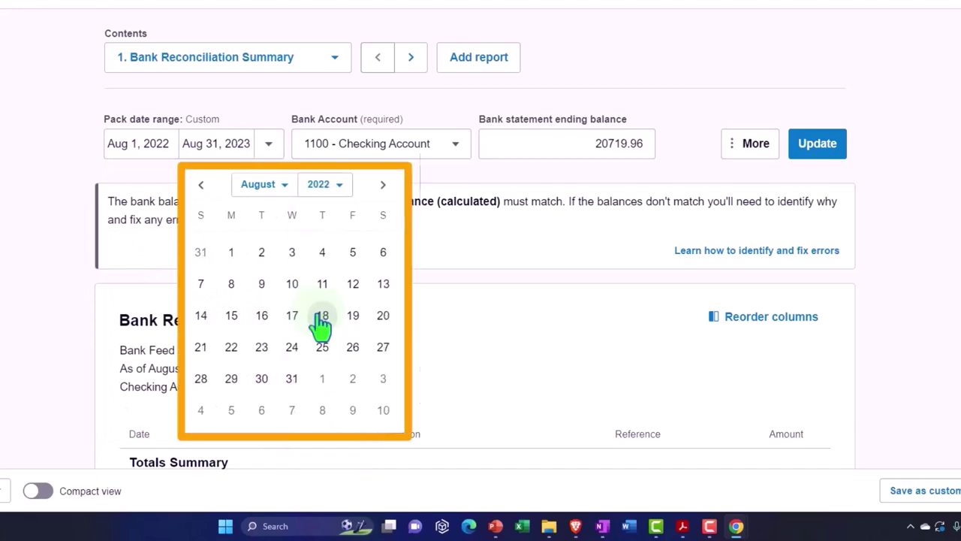
left_click(295, 381)
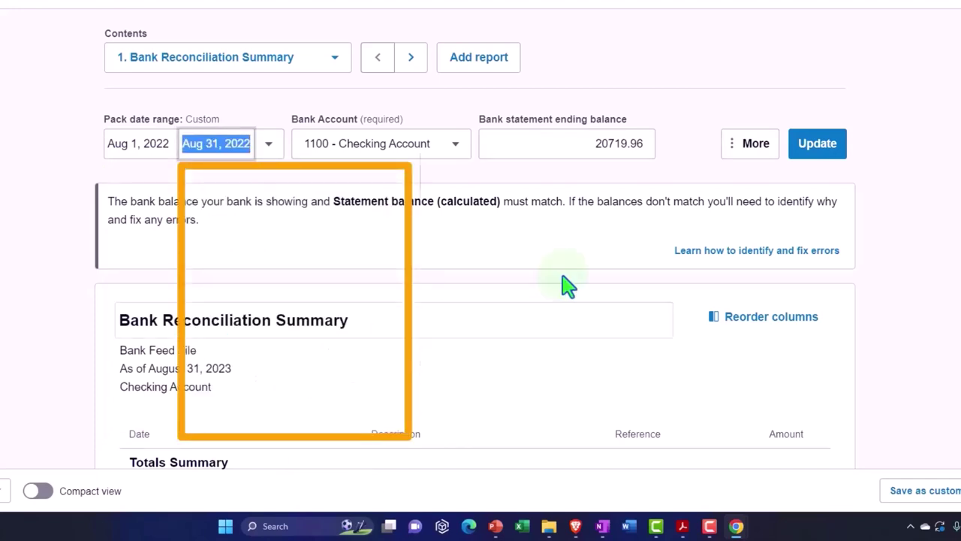
left_click(811, 150)
Compare the August 31, 2022 reconciliation totals with the checking account balance on the balance sheet.
scroll(828, 205, "down", 1)
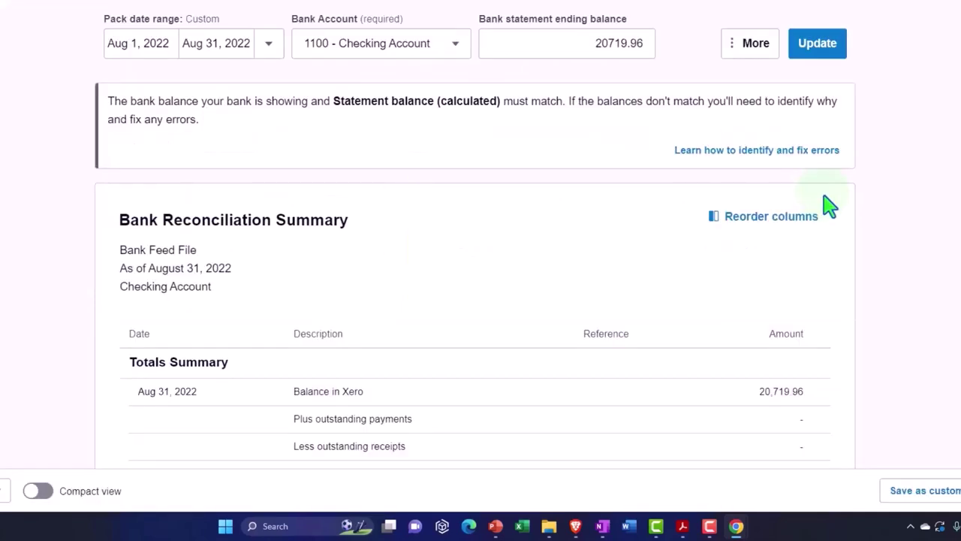
scroll(828, 205, "down", 3)
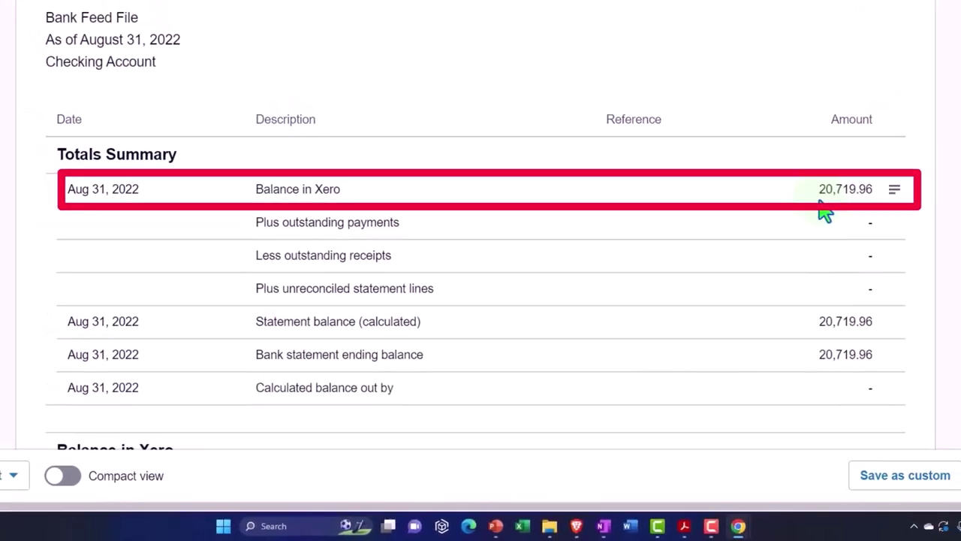
left_click(188, 8)
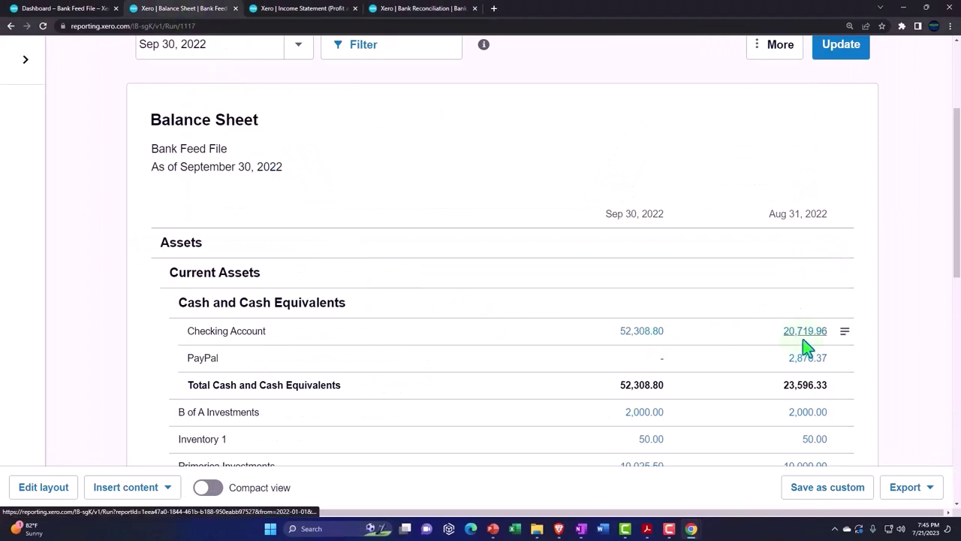
left_click(423, 9)
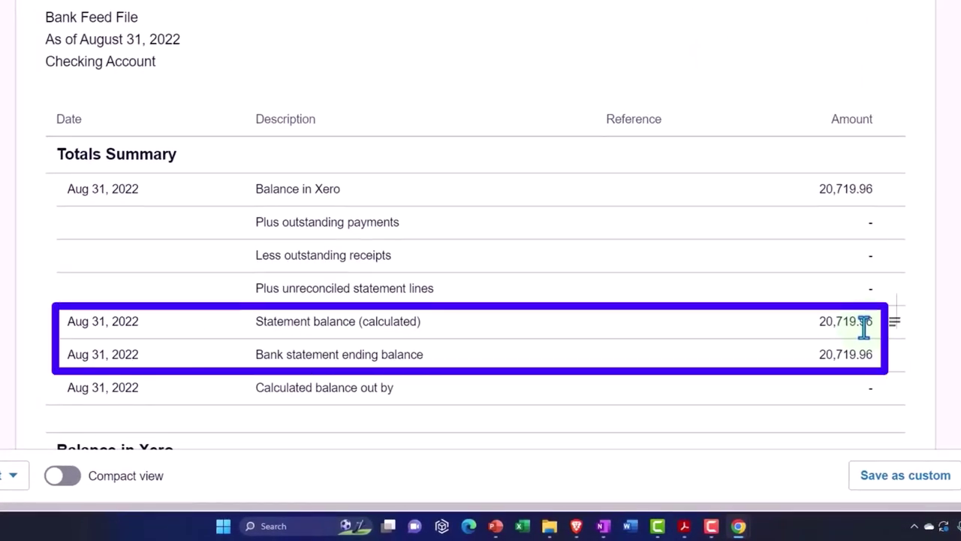
scroll(864, 327, "down", 1)
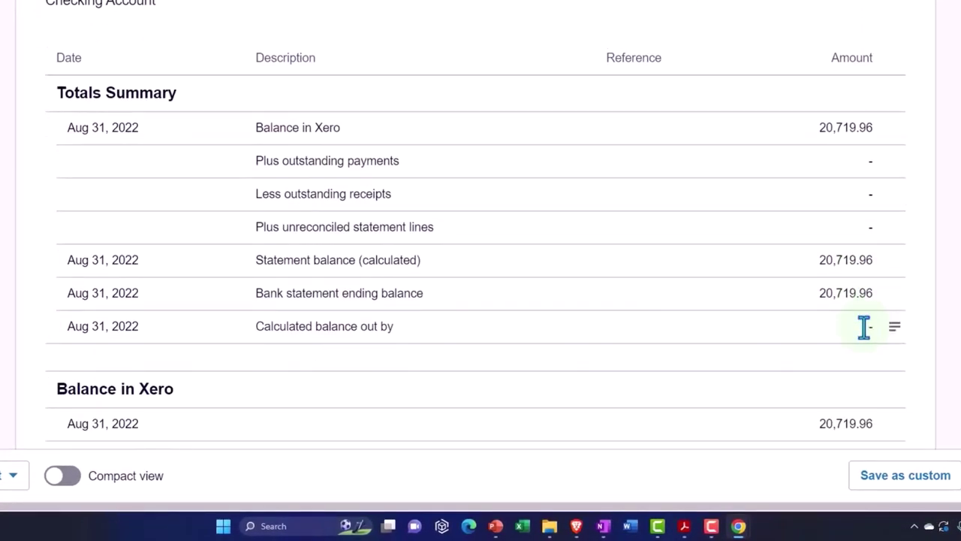
Open Bank Stmts Aug.pdf to review the August balance summary against the reconciliation report, and return to Xero.
mouse_move(684, 526)
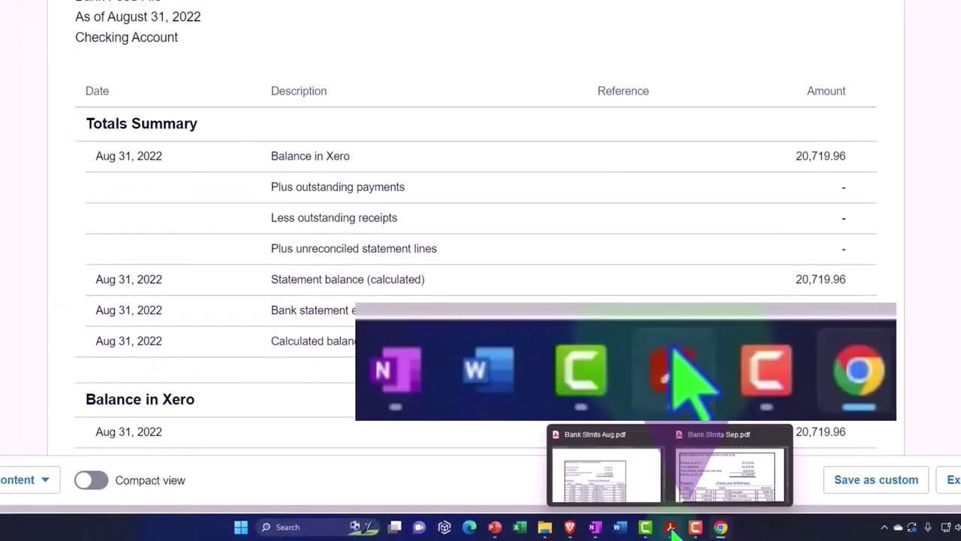
left_click(743, 483)
left_click(612, 502)
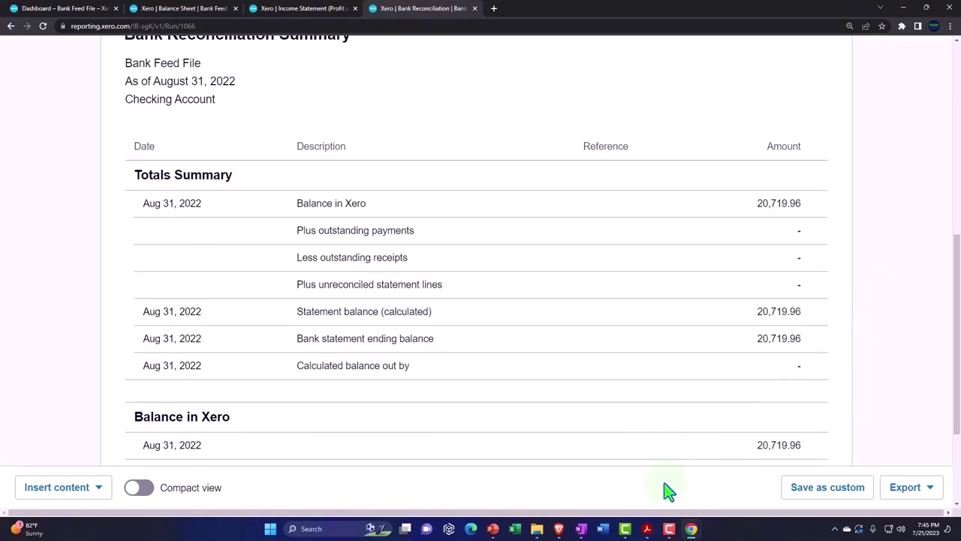
mouse_move(647, 529)
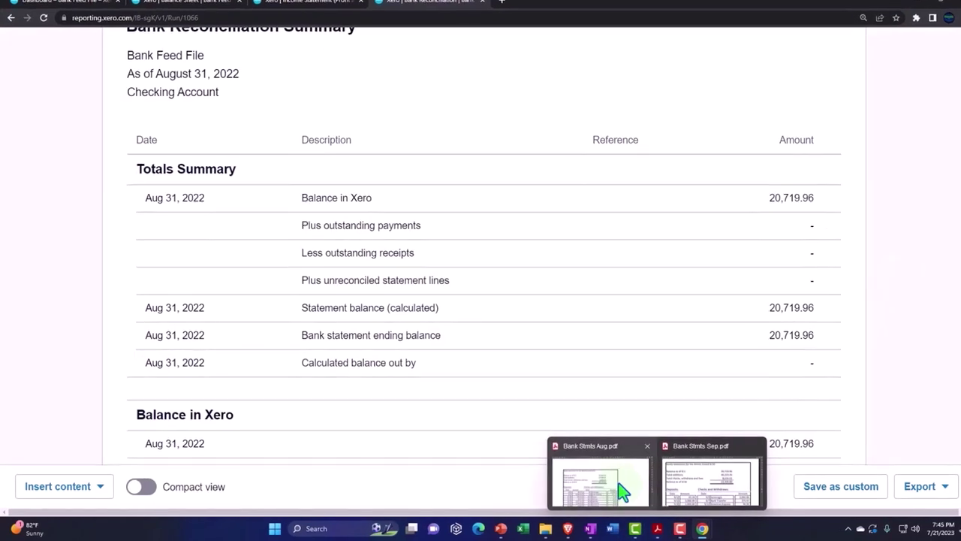
left_click(622, 492)
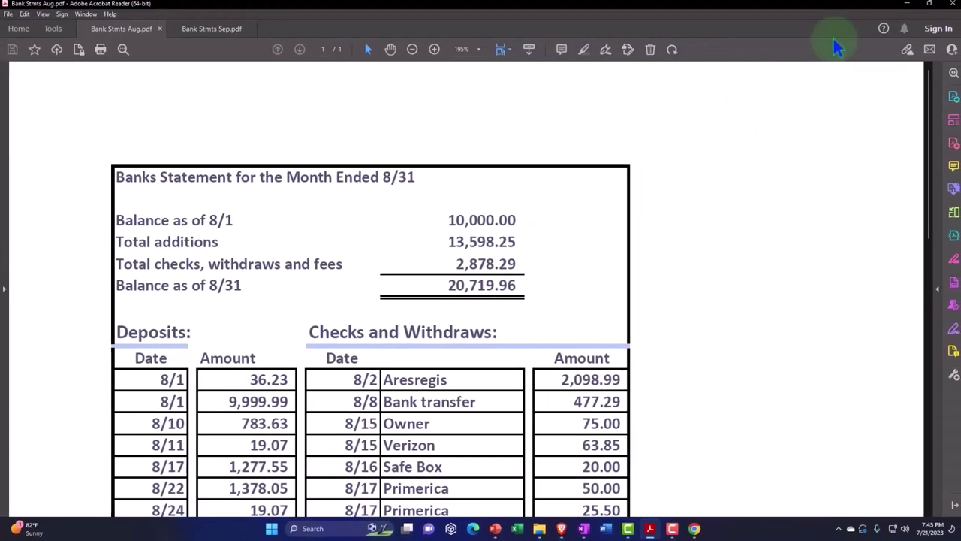
left_click(904, 6)
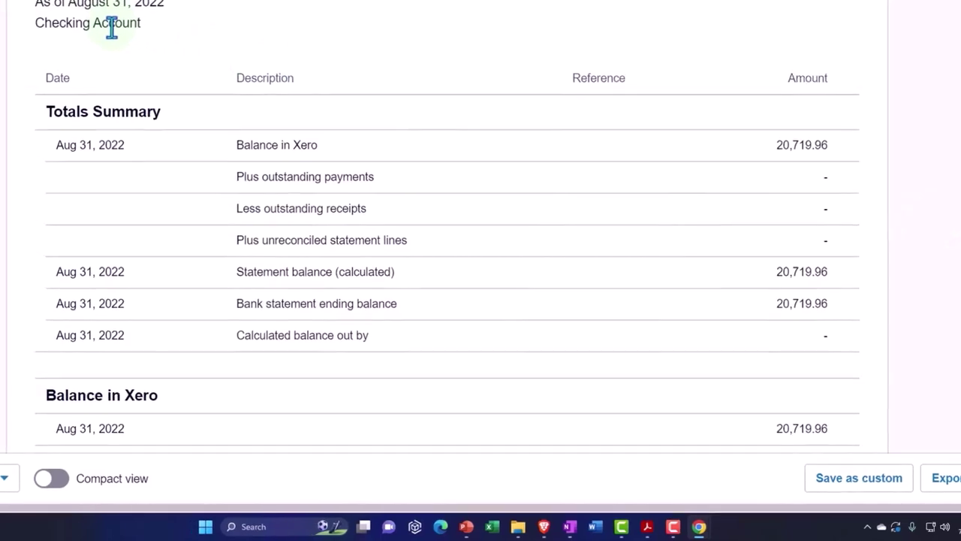
Switch to Bank Stmts Sep.pdf and compare its 9/1 opening balance with the 8/31 ending balance in Bank Stmts Aug.pdf.
mouse_move(648, 526)
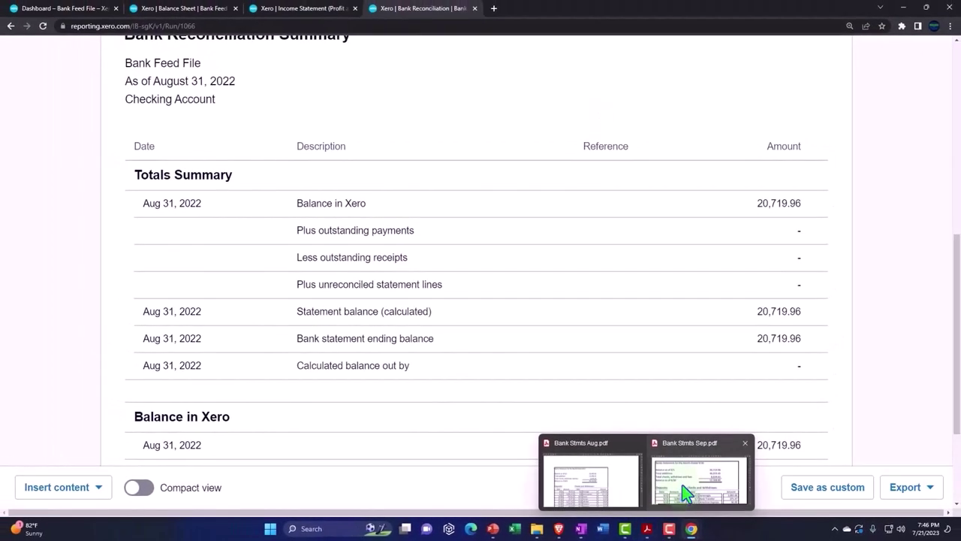
left_click(685, 491)
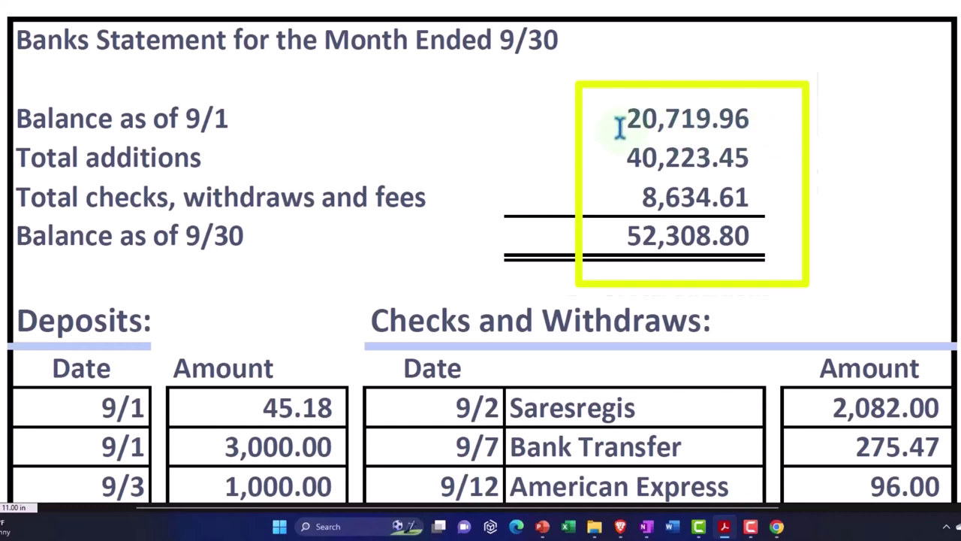
left_click_drag(628, 119, 764, 117)
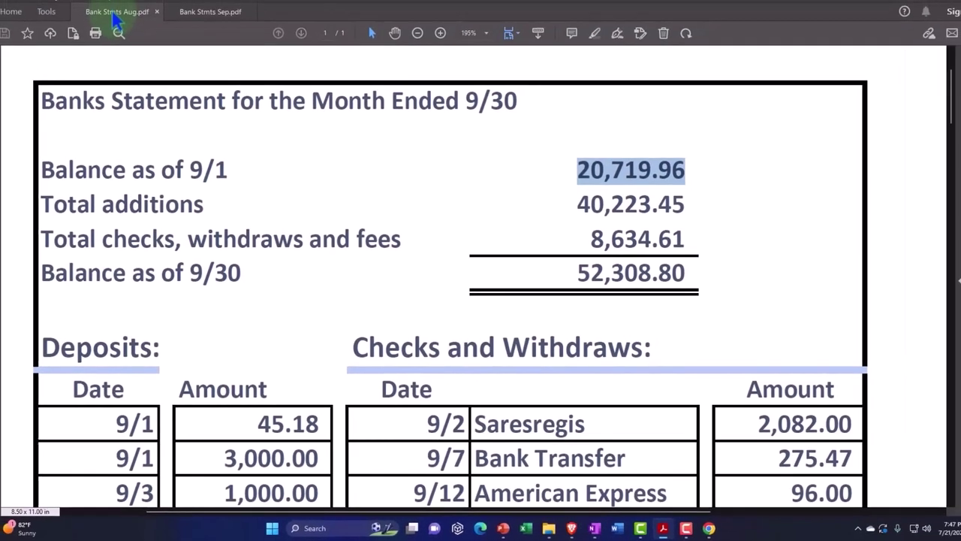
key("ctrl+Tab")
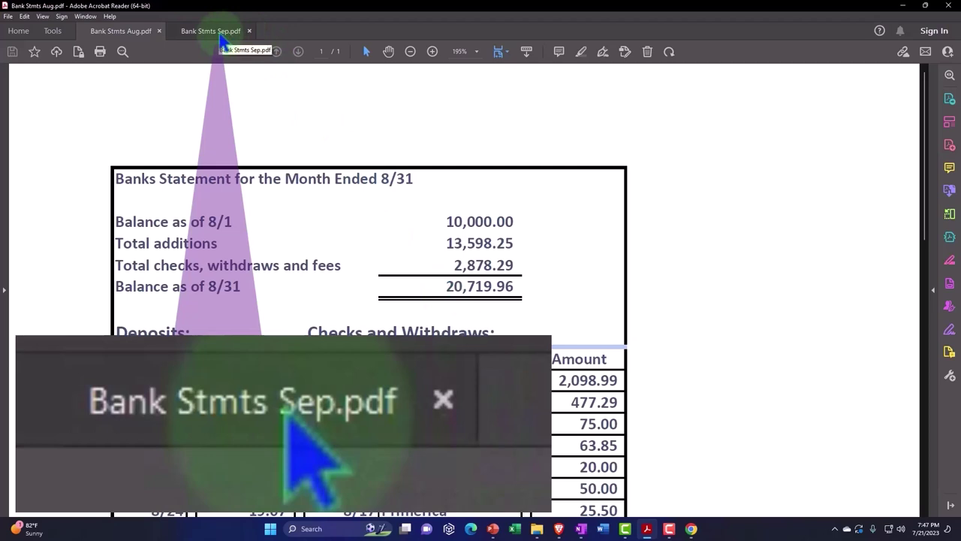
double_click(444, 286)
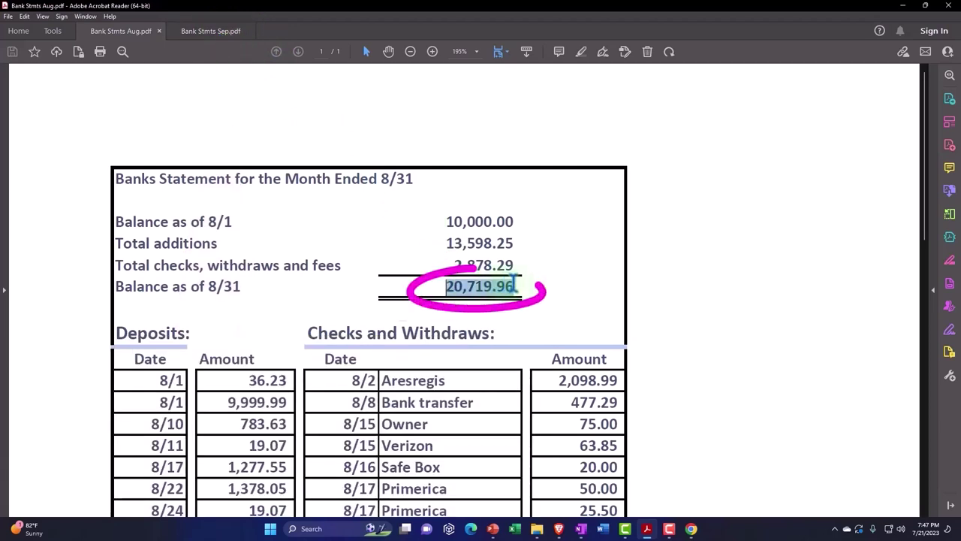
left_click(212, 31)
left_click_drag(567, 184, 676, 174)
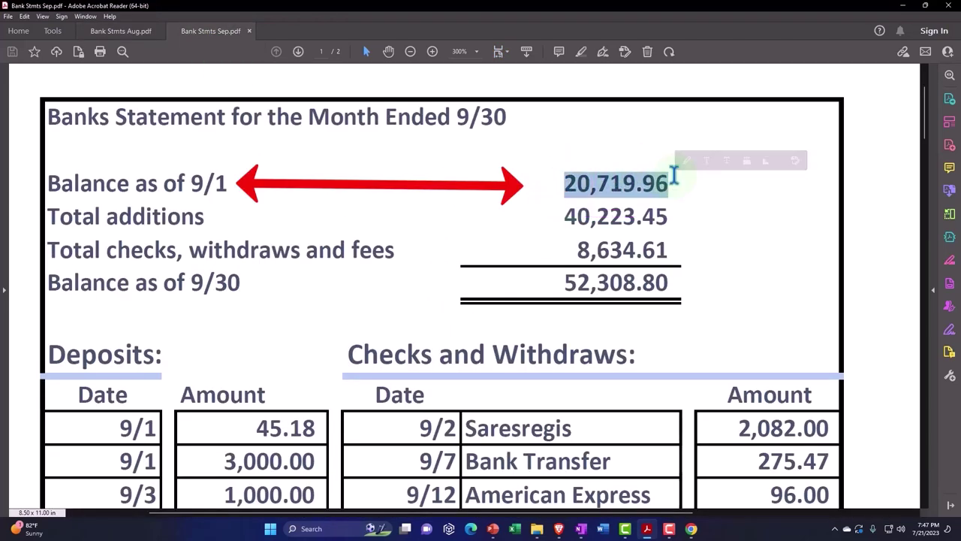
Examine the September statement's total additions, total withdrawals and 9/30 balance, and return to the Xero reconciliation report.
left_click_drag(564, 217, 756, 211)
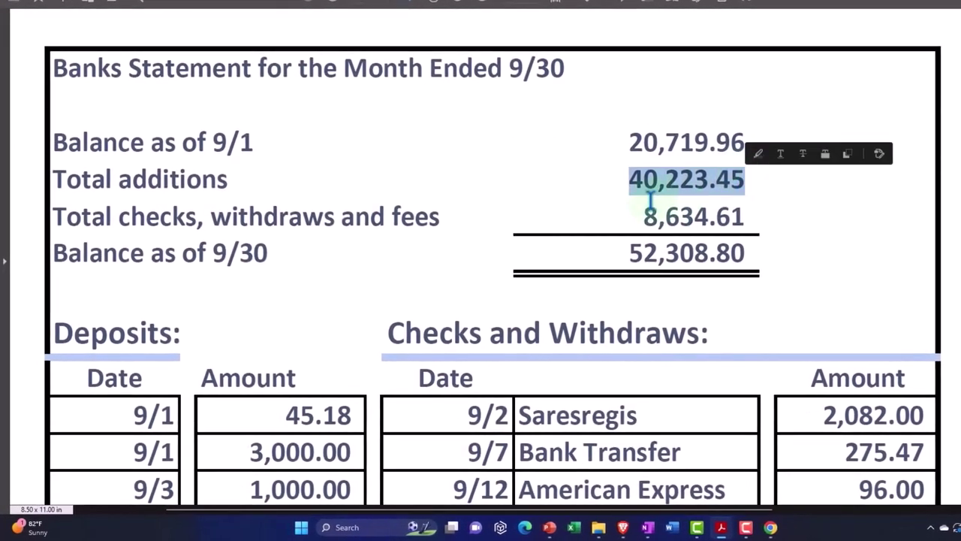
scroll(651, 294, "down", 3)
scroll(650, 296, "down", 2)
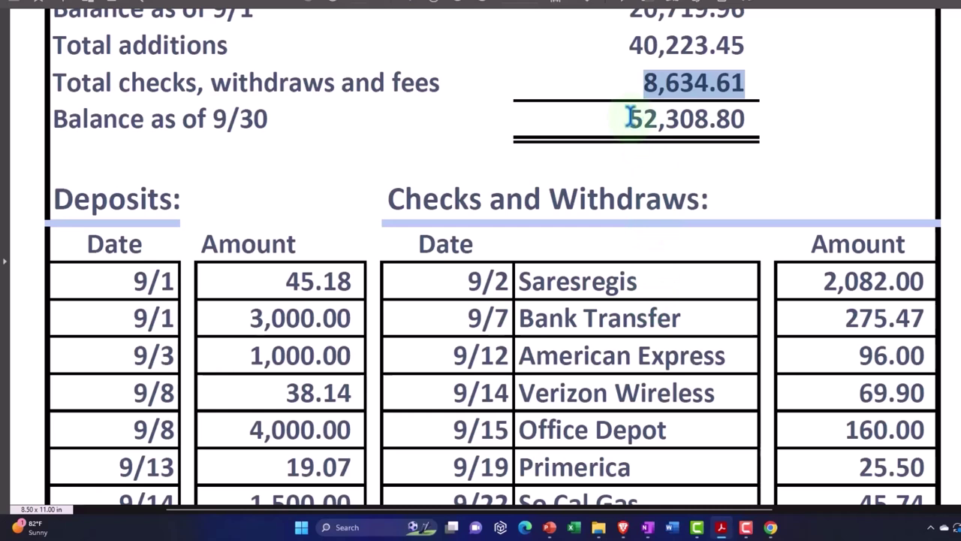
left_click_drag(627, 118, 751, 120)
scroll(751, 120, "up", 2)
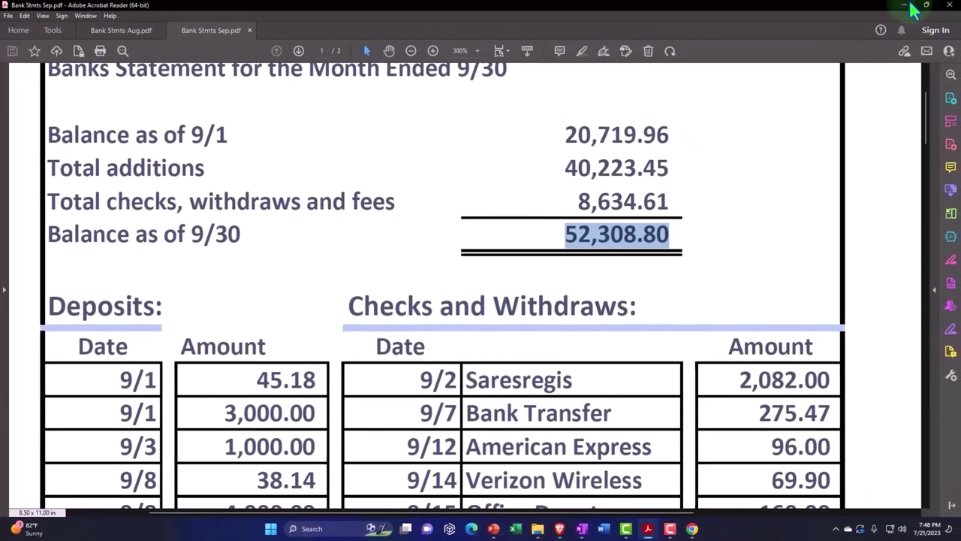
left_click(905, 6)
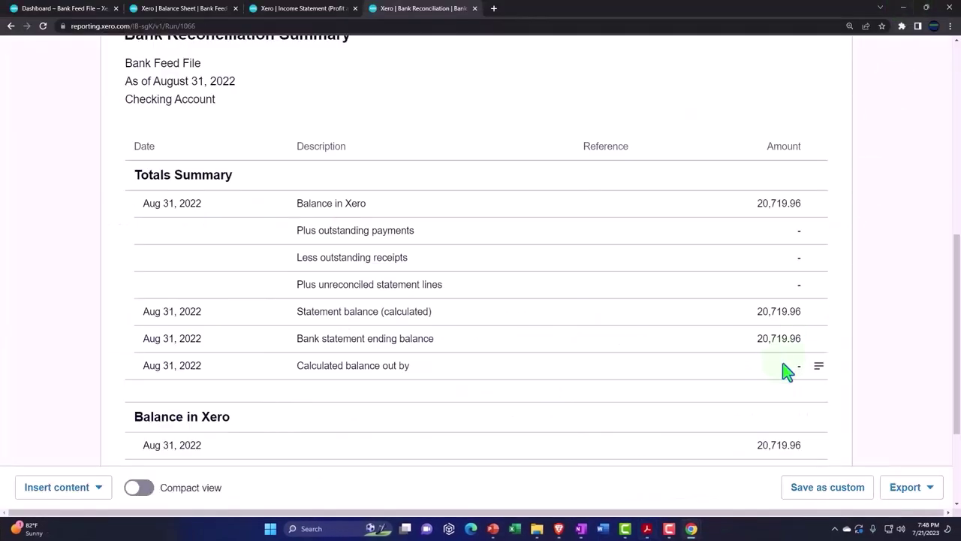